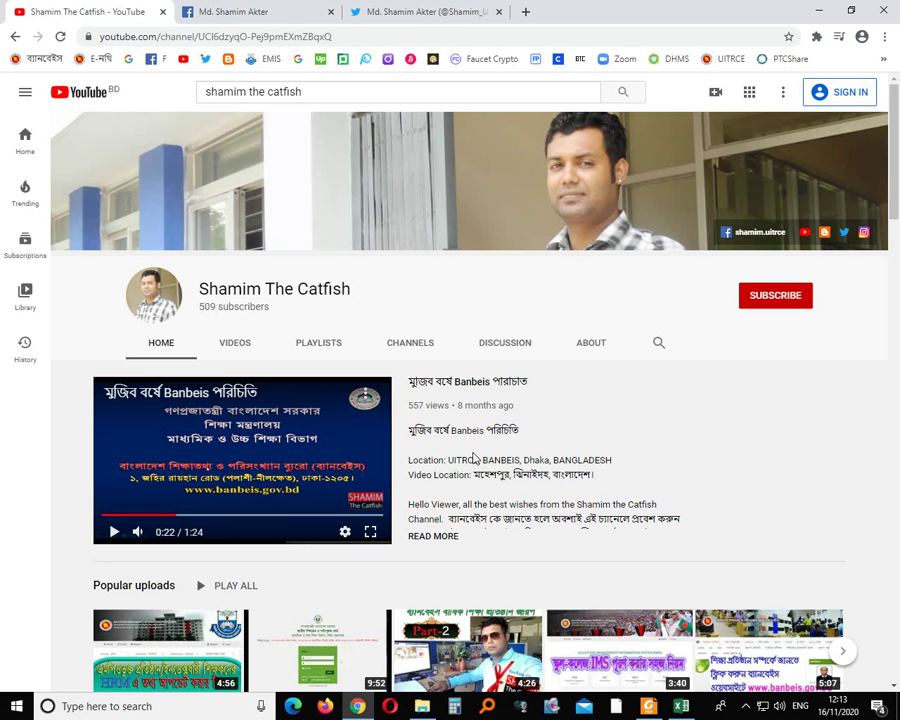
- Look through the YouTube channel's home page, from the popular uploads down to the Software & Program playlist
{"action": "scroll", "coordinate": [475, 456], "scroll_direction": "down", "scroll_amount": 2}
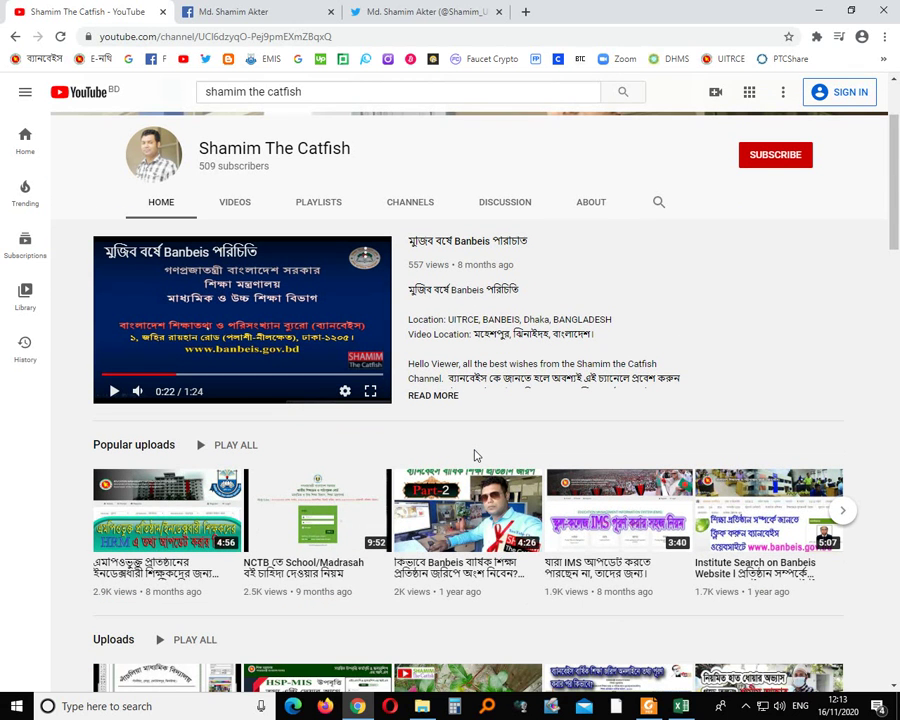
{"action": "scroll", "coordinate": [475, 456], "scroll_direction": "down", "scroll_amount": 1}
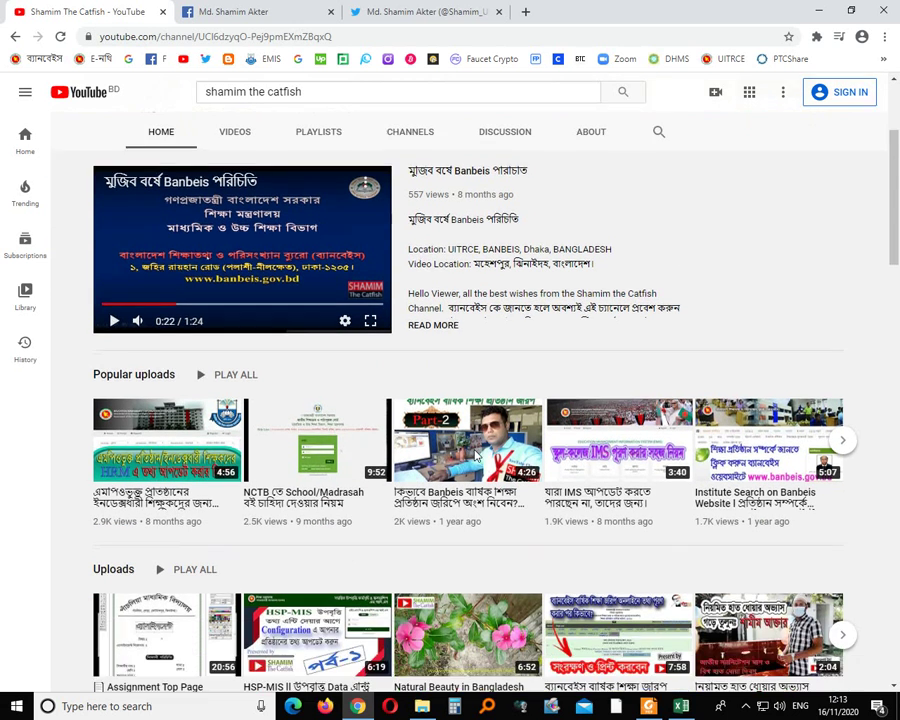
{"action": "scroll", "coordinate": [475, 454], "scroll_direction": "down", "scroll_amount": 2}
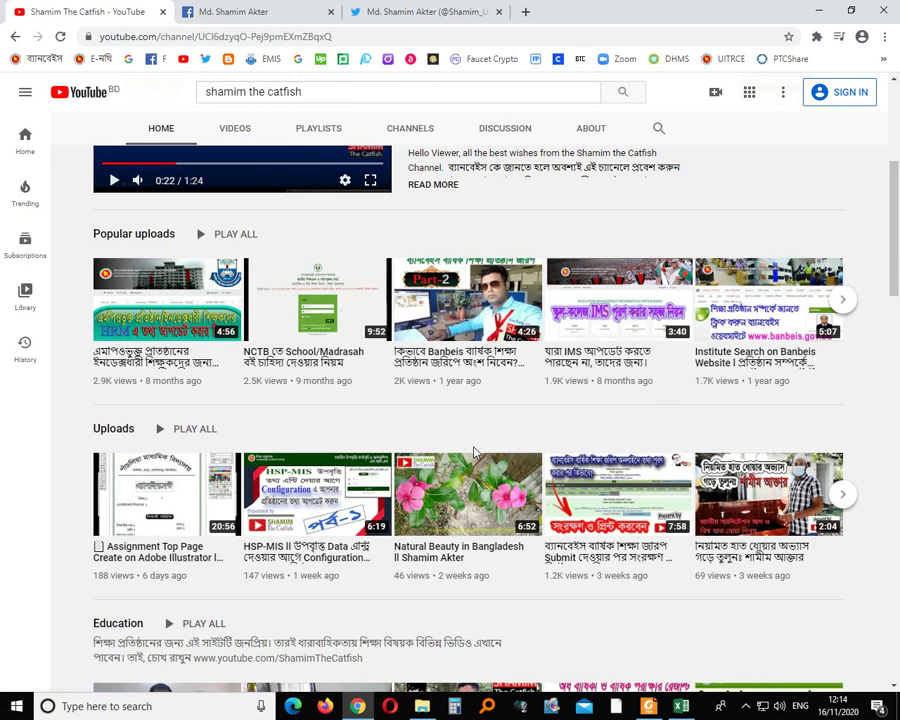
{"action": "scroll", "coordinate": [475, 453], "scroll_direction": "down", "scroll_amount": 4}
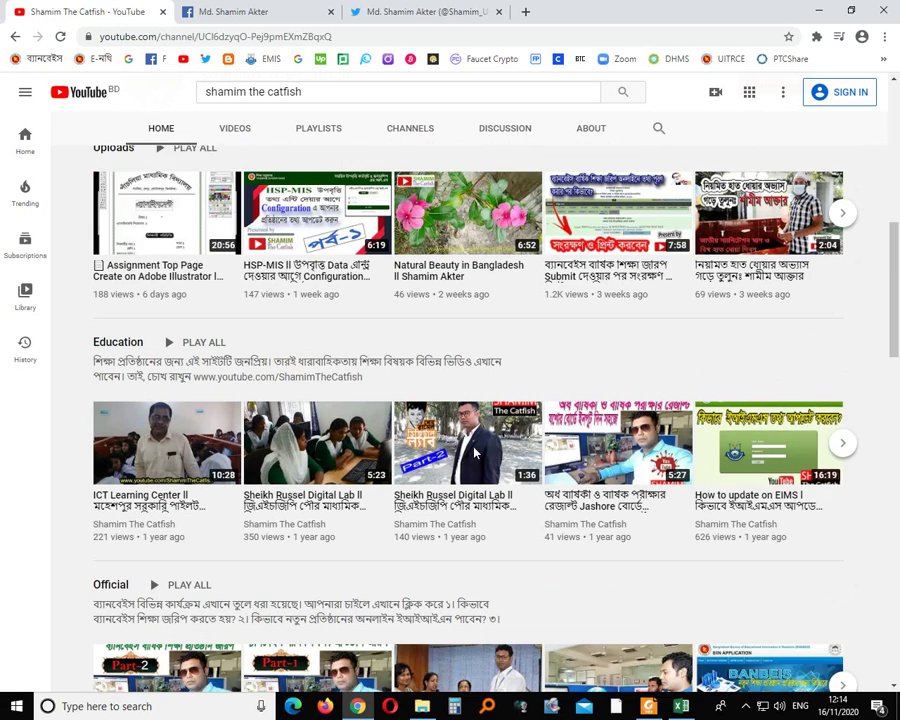
{"action": "scroll", "coordinate": [475, 455], "scroll_direction": "down", "scroll_amount": 2}
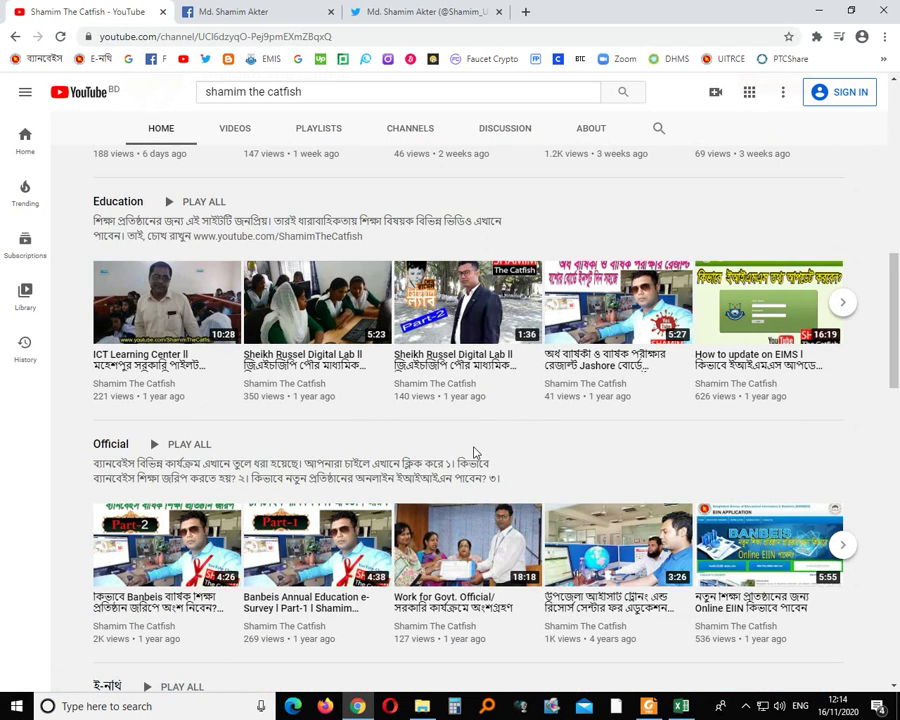
{"action": "scroll", "coordinate": [475, 453], "scroll_direction": "down", "scroll_amount": 2}
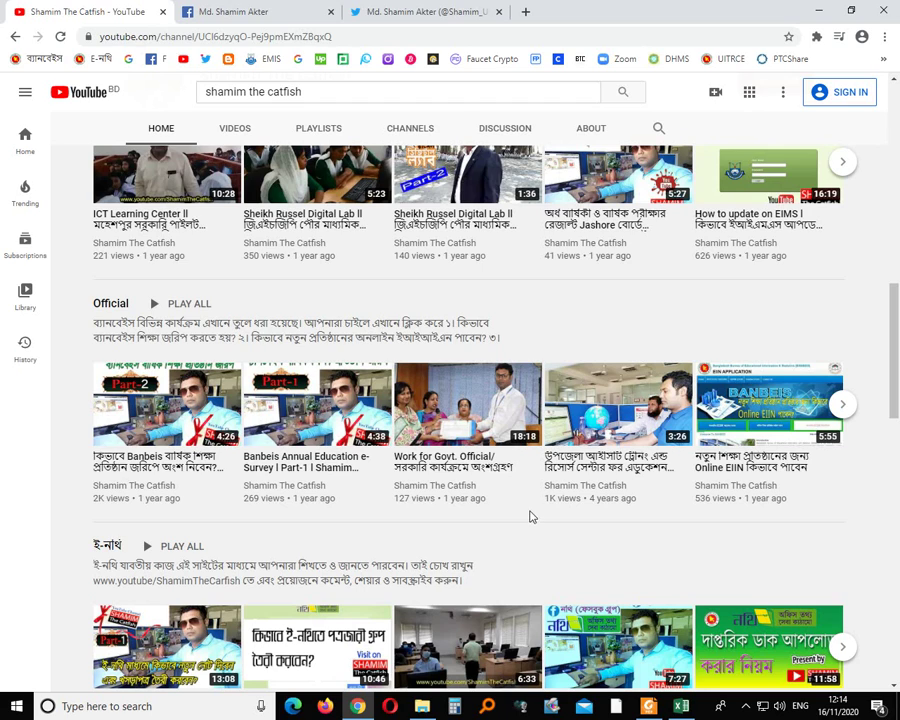
{"action": "scroll", "coordinate": [530, 515], "scroll_direction": "down", "scroll_amount": 2}
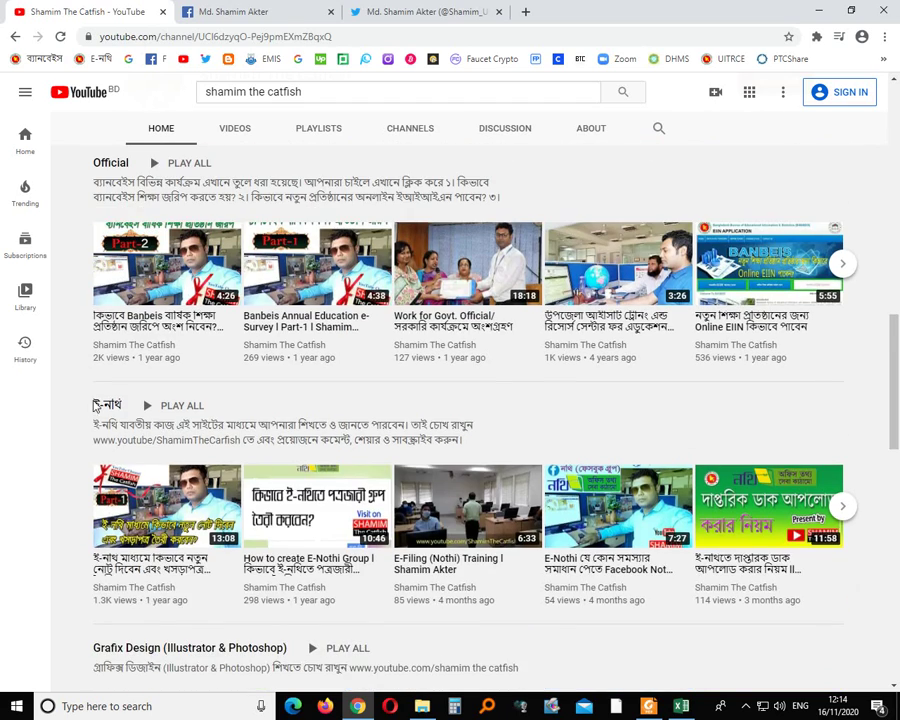
{"action": "left_click_drag", "start_coordinate": [122, 407], "coordinate": [177, 450]}
{"action": "left_click", "coordinate": [522, 413]}
{"action": "scroll", "coordinate": [438, 575], "scroll_direction": "down", "scroll_amount": 5}
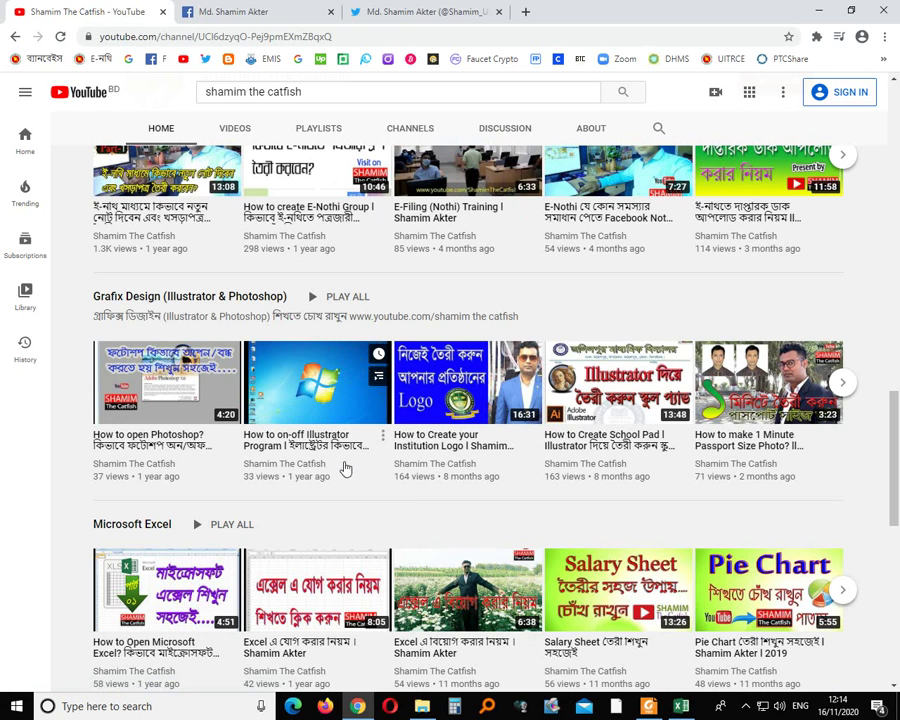
{"action": "scroll", "coordinate": [360, 462], "scroll_direction": "down", "scroll_amount": 3}
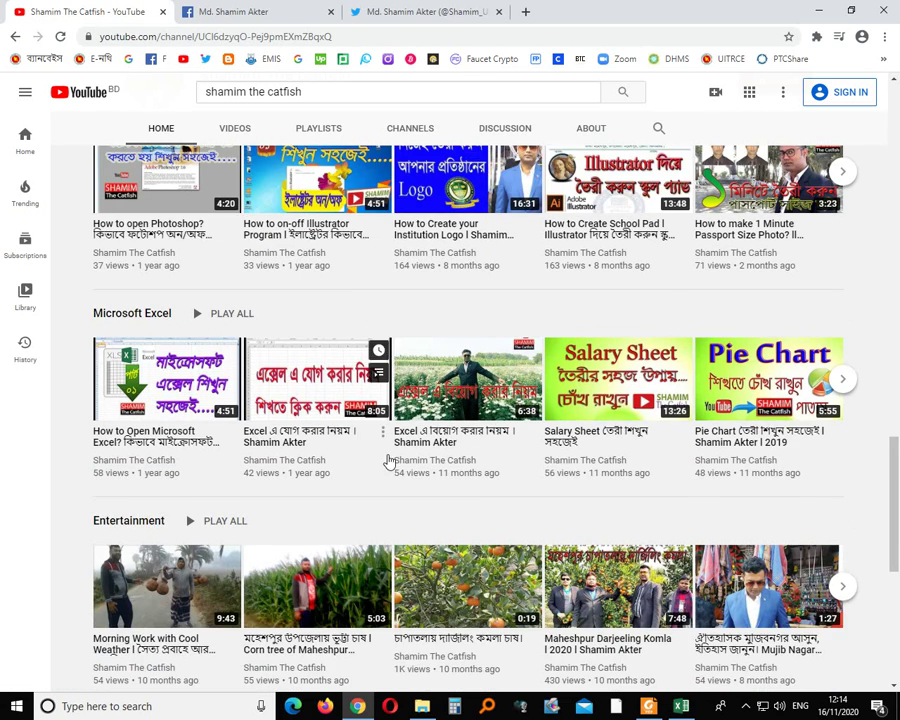
{"action": "scroll", "coordinate": [391, 462], "scroll_direction": "down", "scroll_amount": 5}
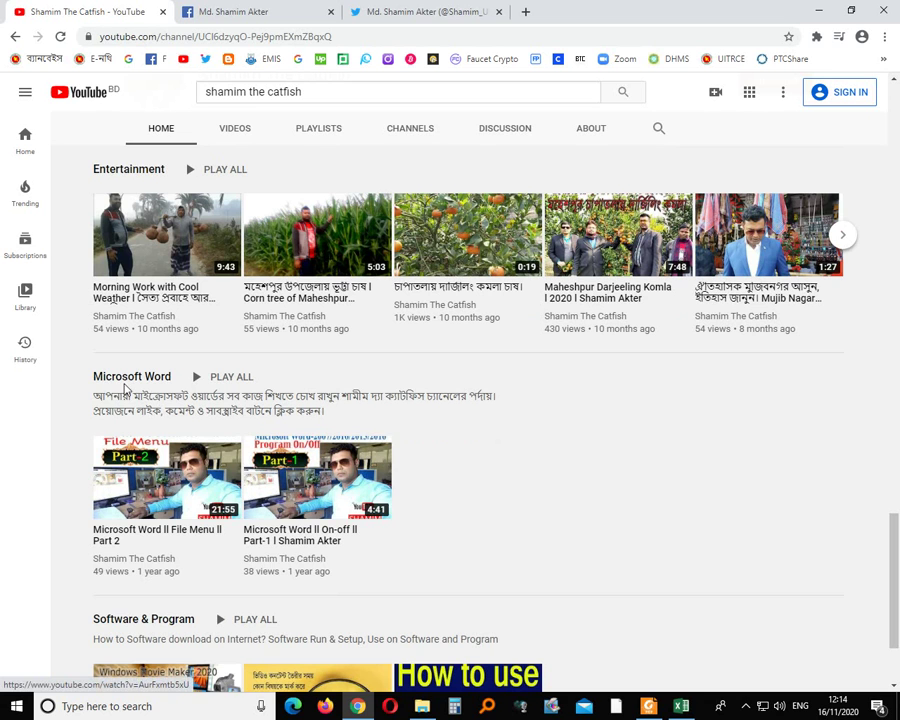
{"action": "scroll", "coordinate": [400, 491], "scroll_direction": "down", "scroll_amount": 2}
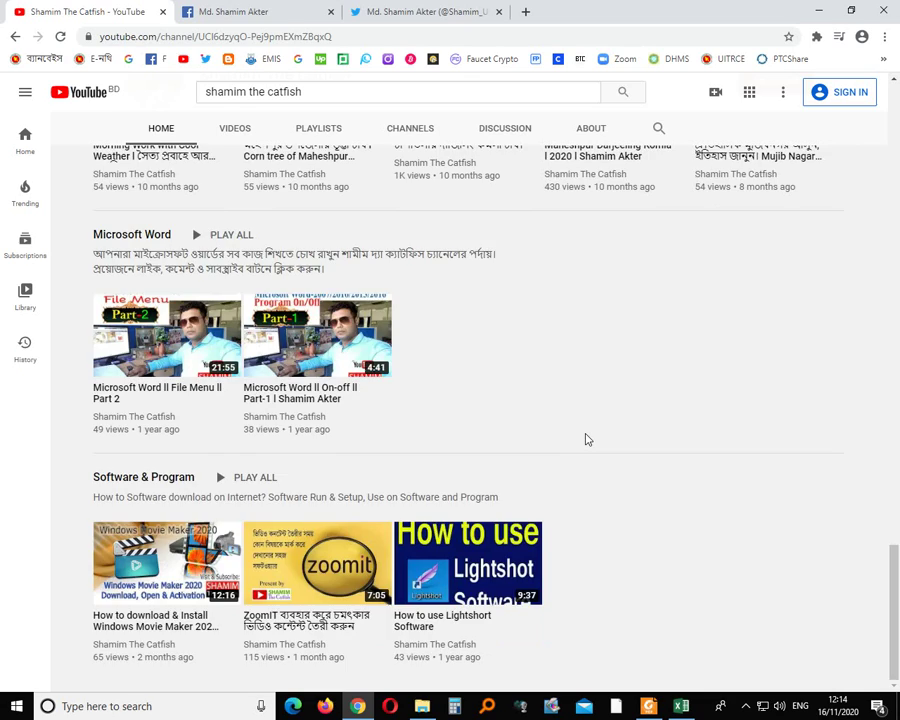
{"action": "scroll", "coordinate": [586, 438], "scroll_direction": "up", "scroll_amount": 15}
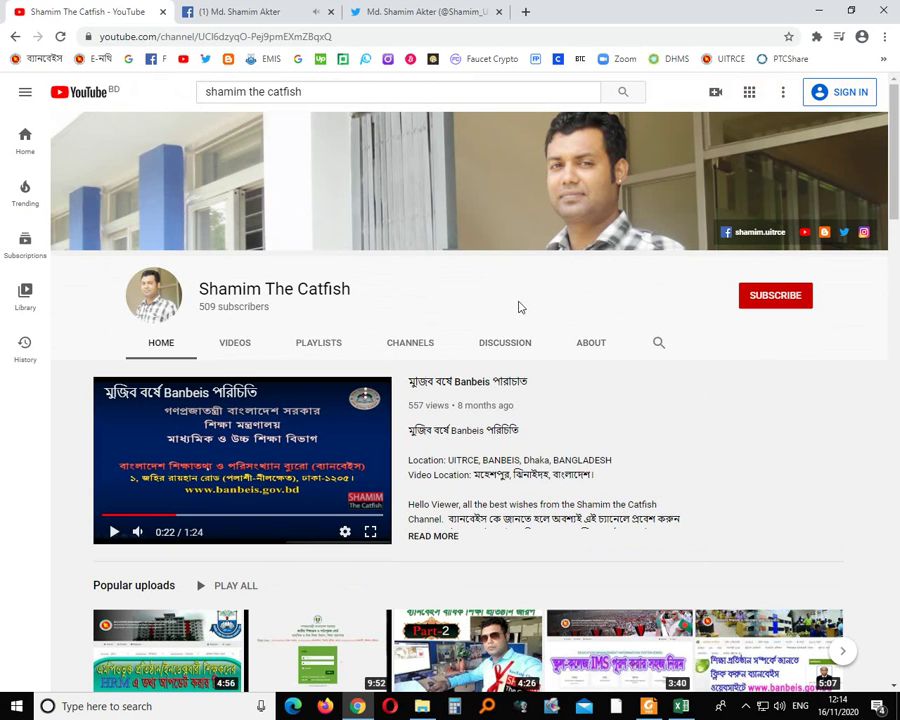
- Switch to the open Facebook profile and close the chat conversation covering the page
{"action": "left_click", "coordinate": [277, 12]}
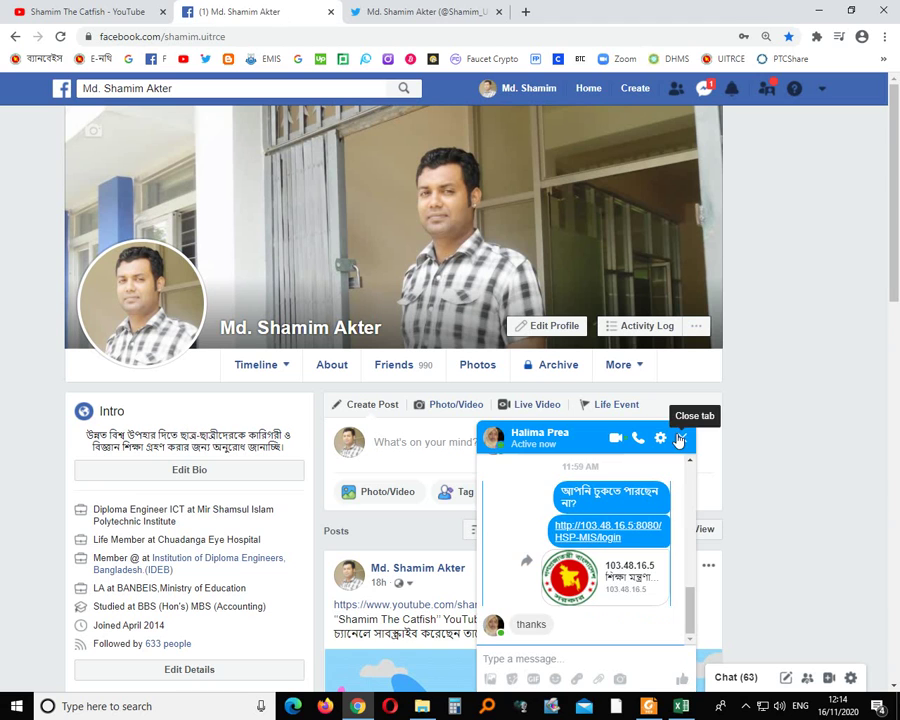
{"action": "left_click", "coordinate": [679, 440]}
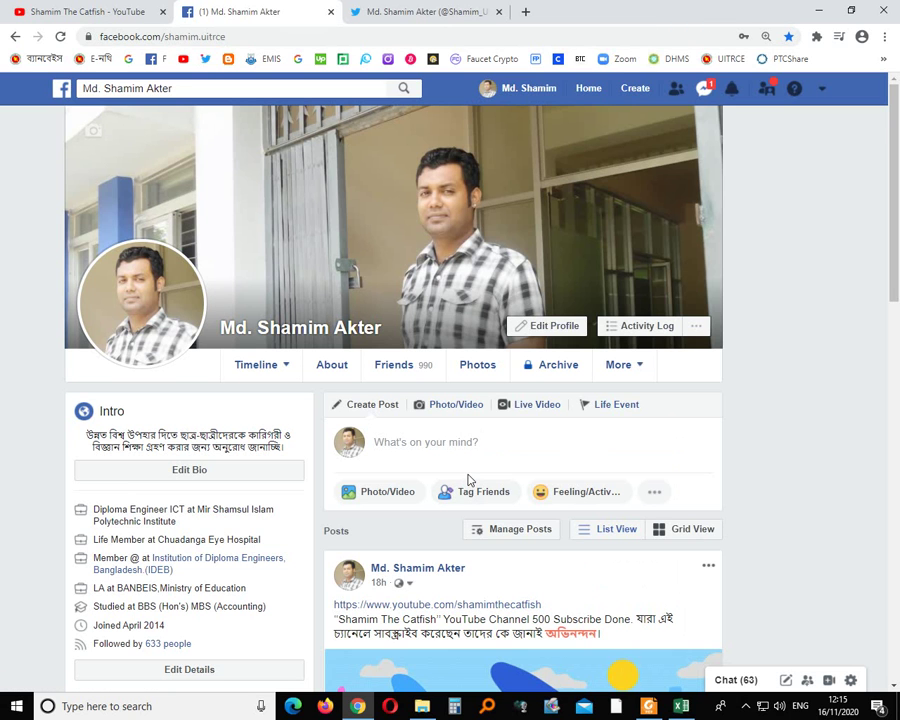
- Switch to the open Twitter profile and look through its recent tweets
{"action": "left_click", "coordinate": [404, 12]}
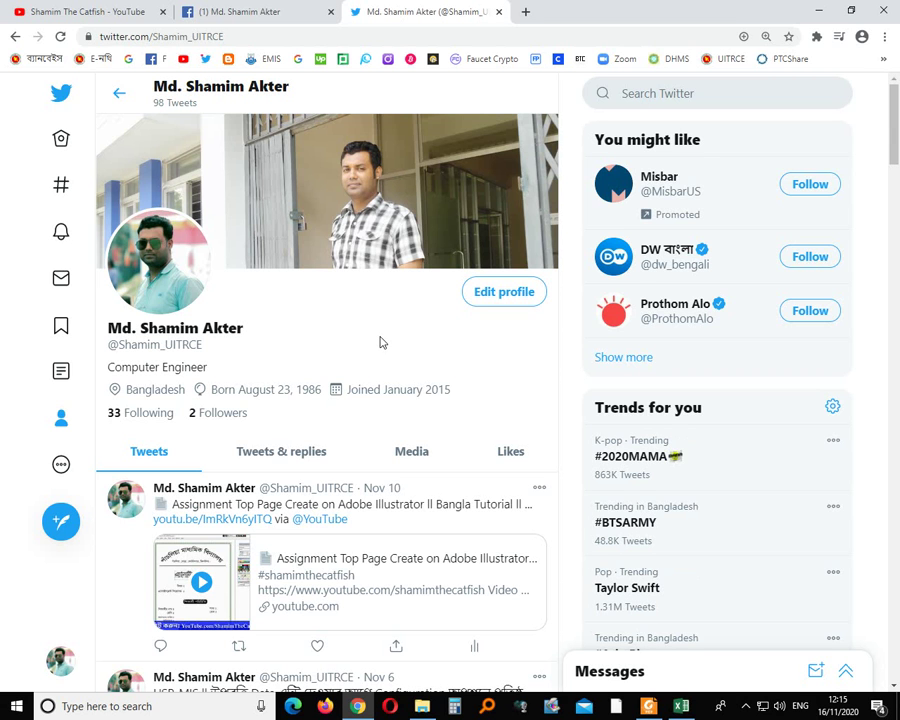
{"action": "scroll", "coordinate": [380, 343], "scroll_direction": "down", "scroll_amount": 3}
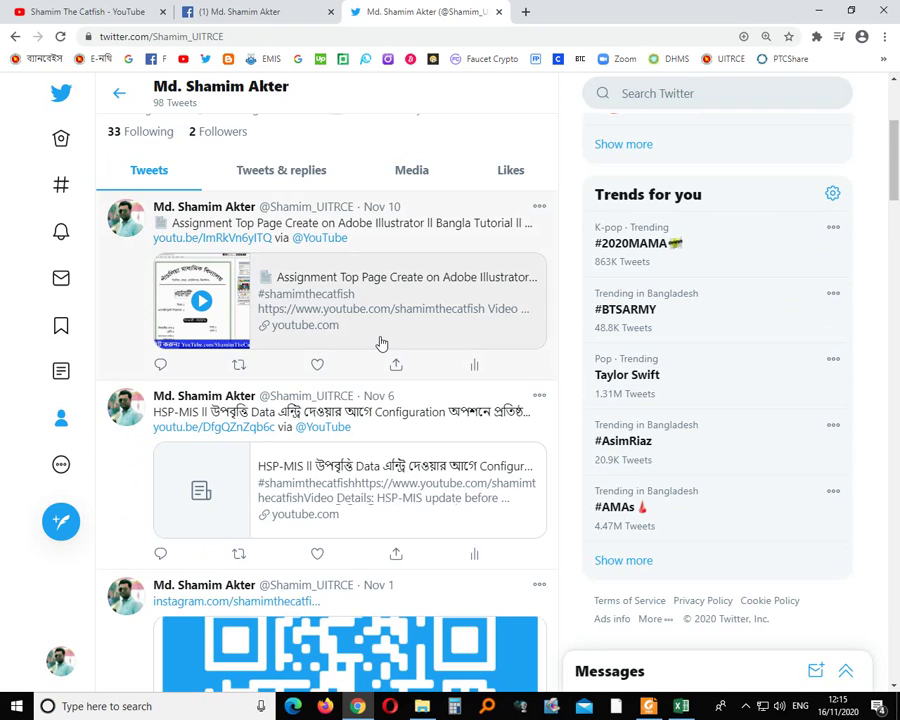
{"action": "scroll", "coordinate": [380, 343], "scroll_direction": "down", "scroll_amount": 15}
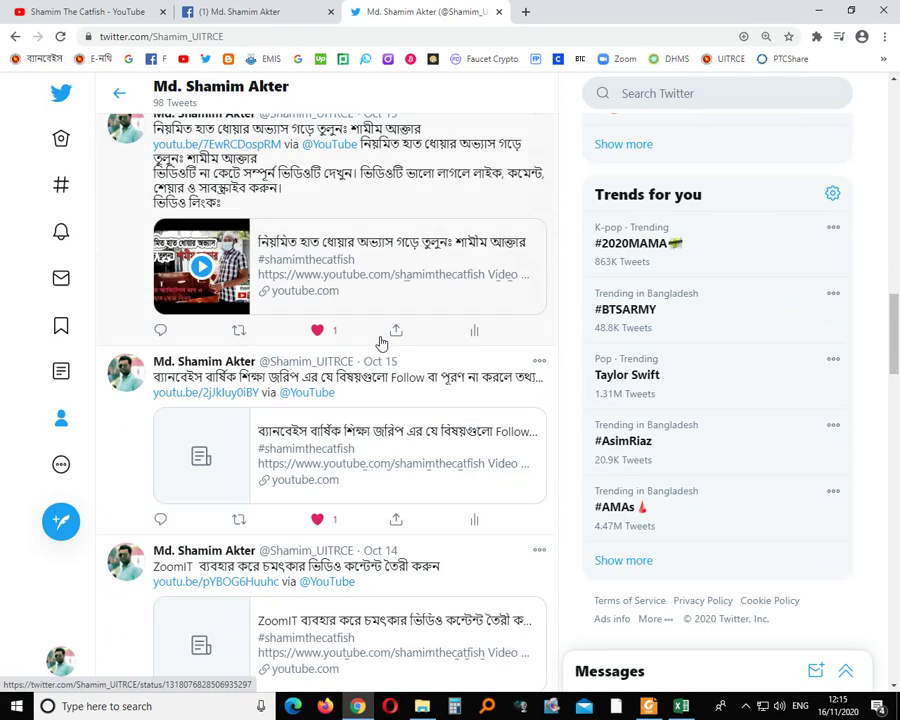
{"action": "scroll", "coordinate": [380, 343], "scroll_direction": "up", "scroll_amount": 18}
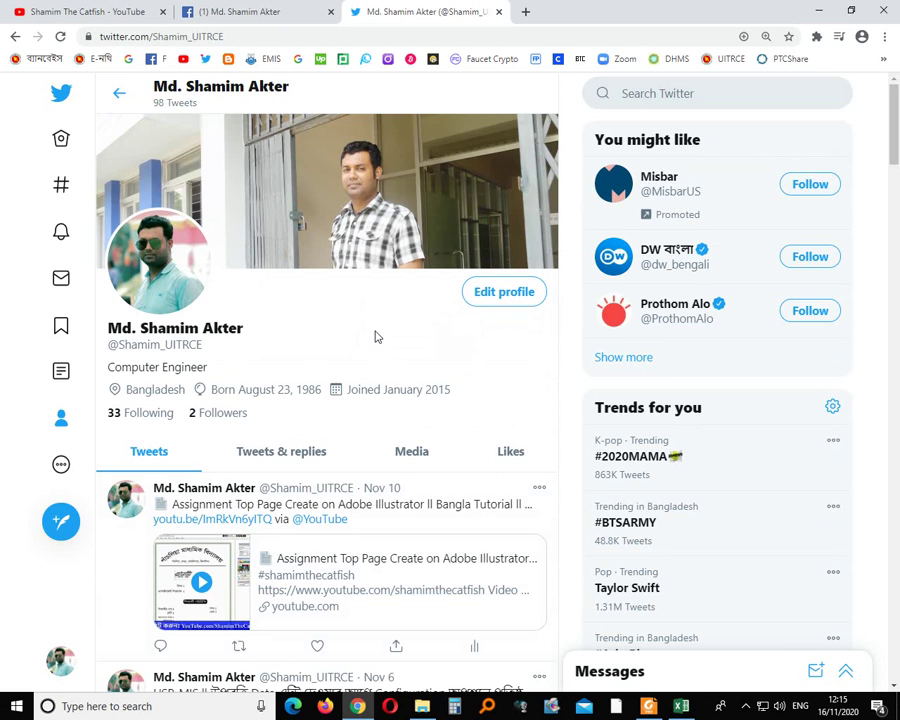
- Switch to the Excel worksheet and examine the Boys Student and Girls Student headings and values in C2:D3
{"action": "left_click", "coordinate": [820, 12]}
{"action": "left_click", "coordinate": [681, 706]}
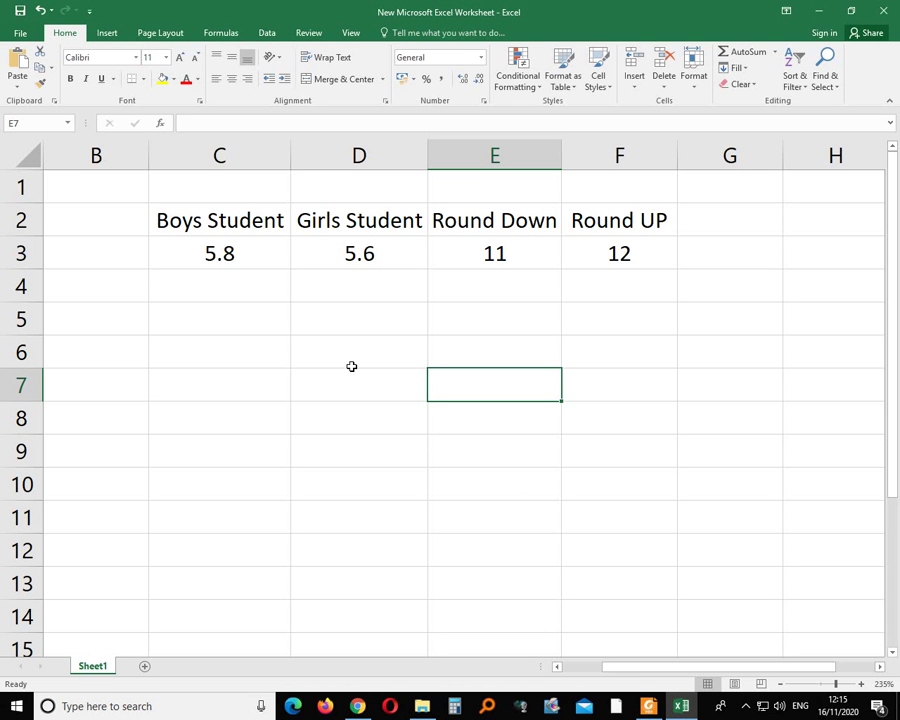
{"action": "left_click", "coordinate": [261, 338]}
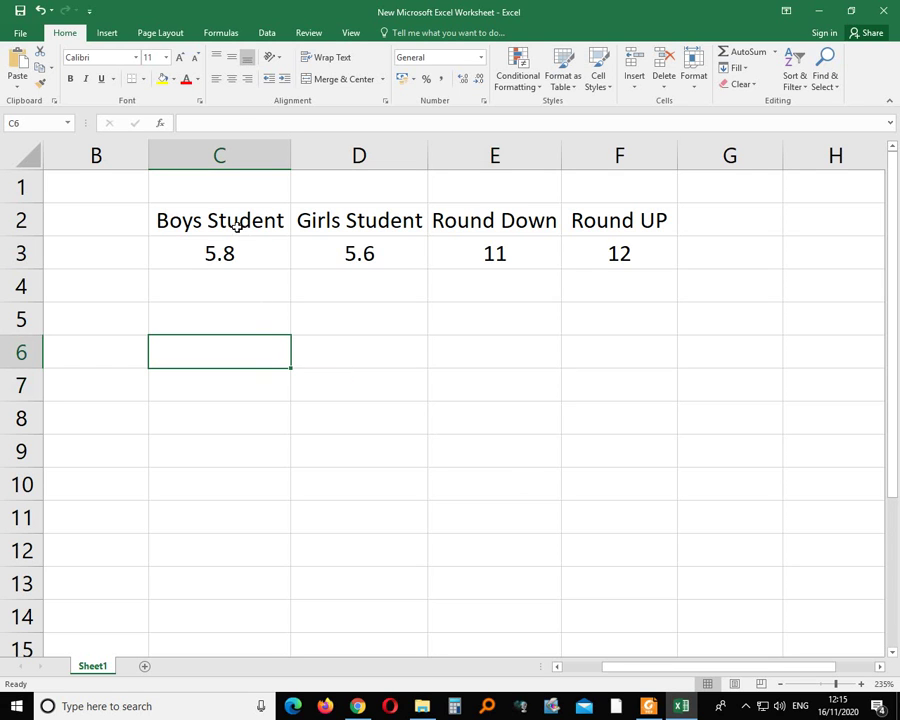
{"action": "left_click", "coordinate": [184, 224]}
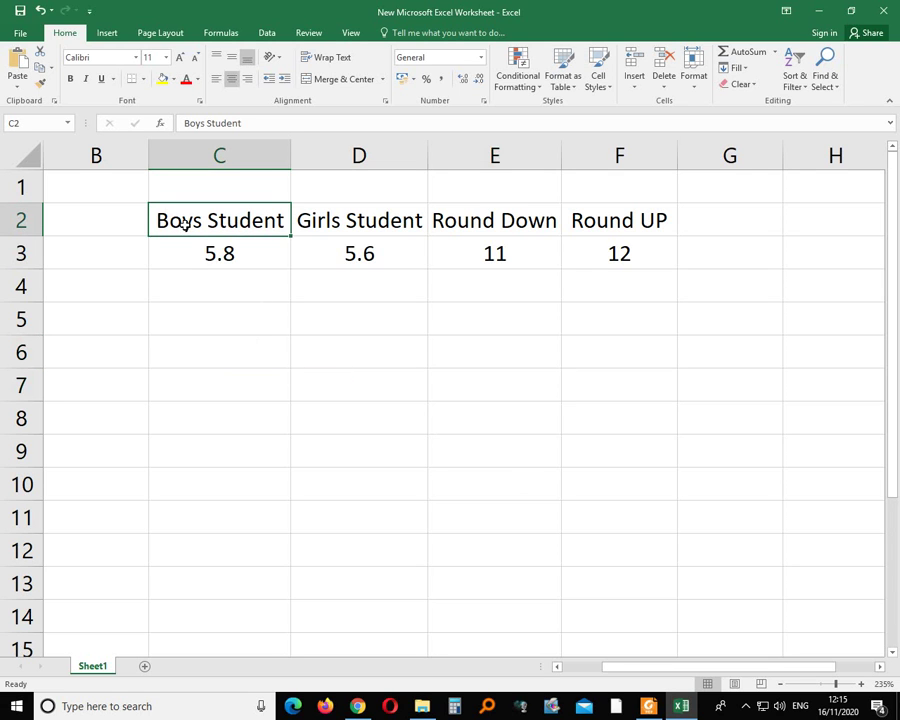
{"action": "left_click", "coordinate": [333, 217]}
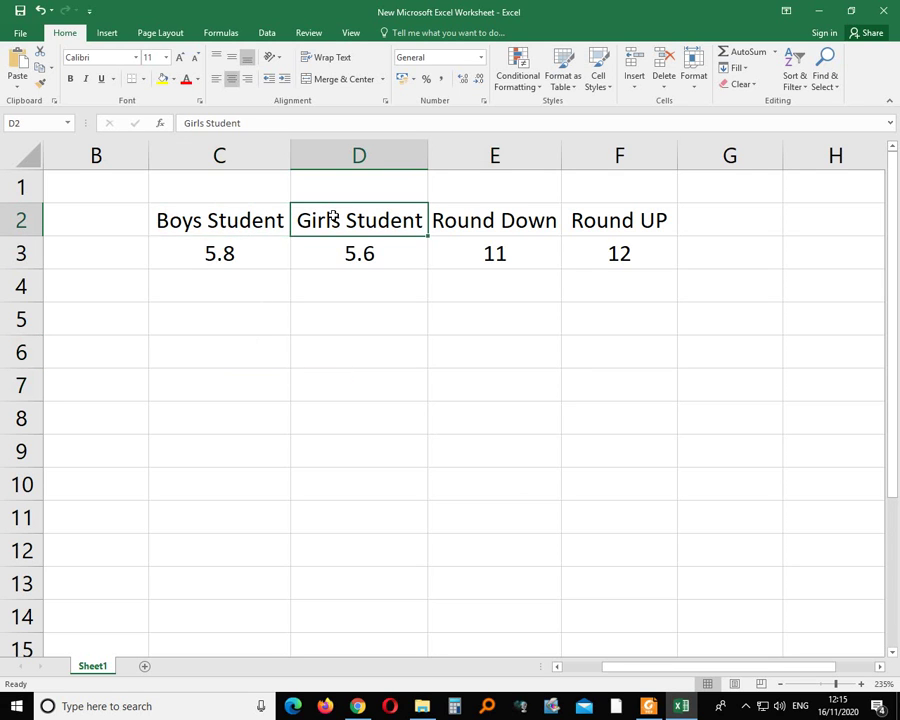
{"action": "left_click", "coordinate": [219, 221]}
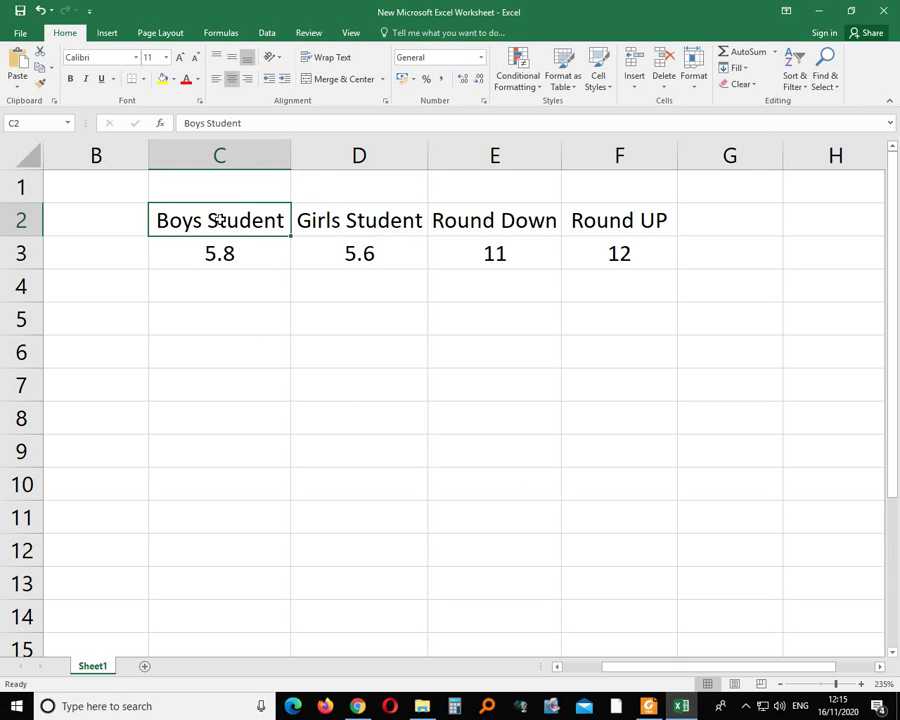
{"action": "left_click", "coordinate": [367, 221]}
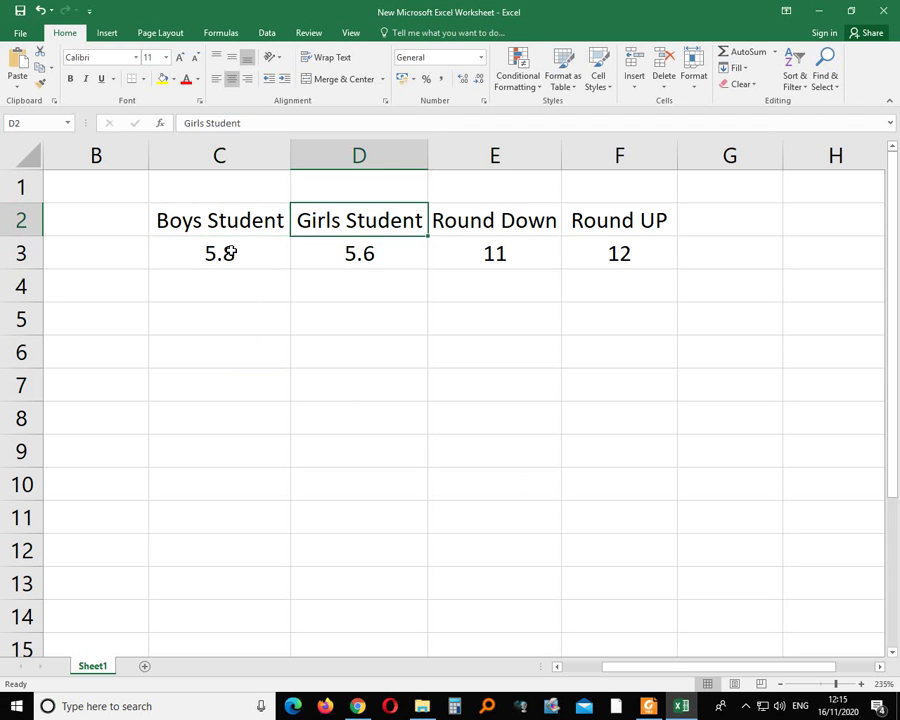
{"action": "left_click", "coordinate": [227, 259]}
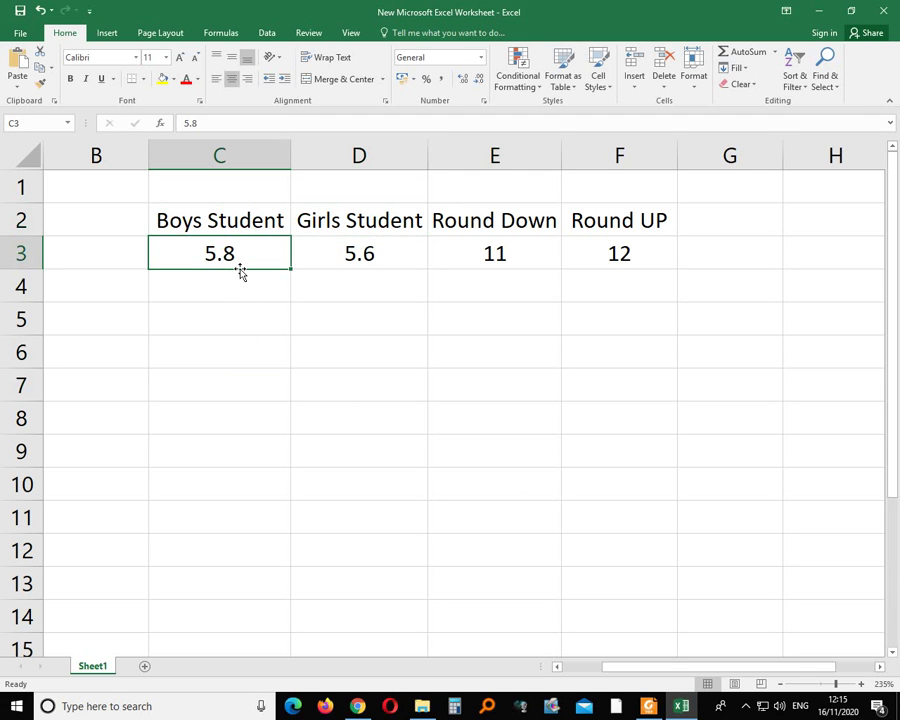
{"action": "left_click", "coordinate": [379, 258]}
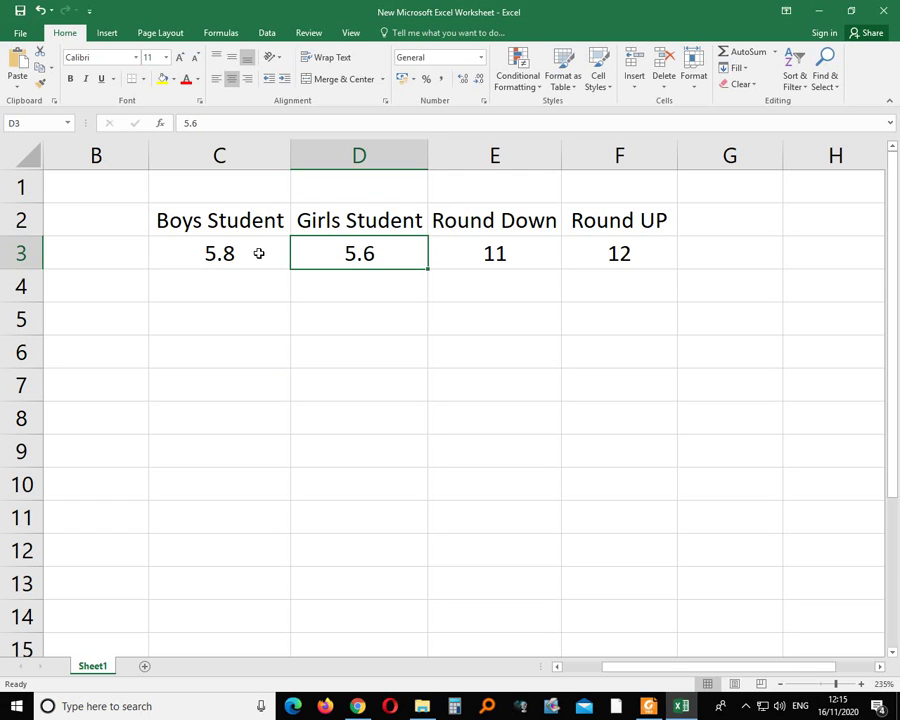
- Compare the Round Down and Round UP headings in E2 and F2 and check the Round Down cell E3
{"action": "left_click", "coordinate": [505, 222]}
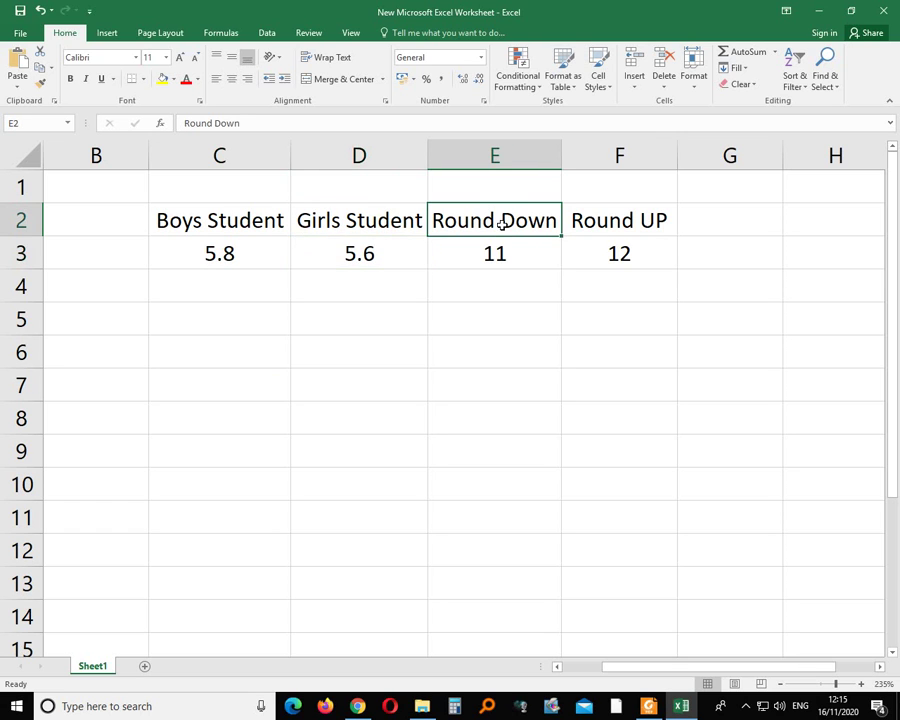
{"action": "left_click", "coordinate": [612, 220]}
{"action": "left_click", "coordinate": [535, 215]}
{"action": "left_click", "coordinate": [595, 214]}
{"action": "left_click", "coordinate": [530, 213]}
{"action": "left_click", "coordinate": [505, 253]}
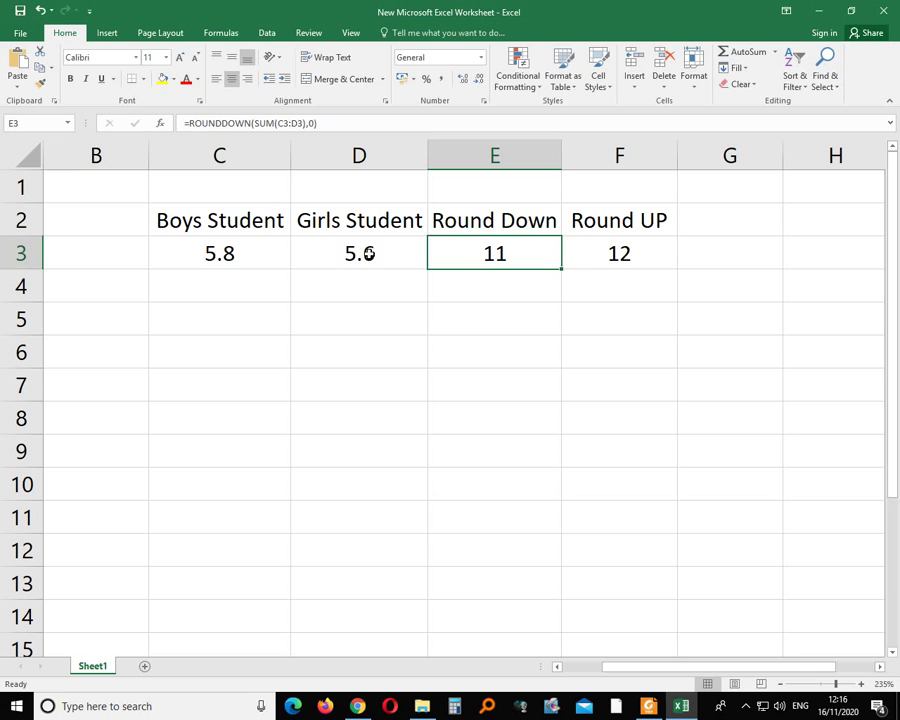
{"action": "left_click", "coordinate": [622, 222]}
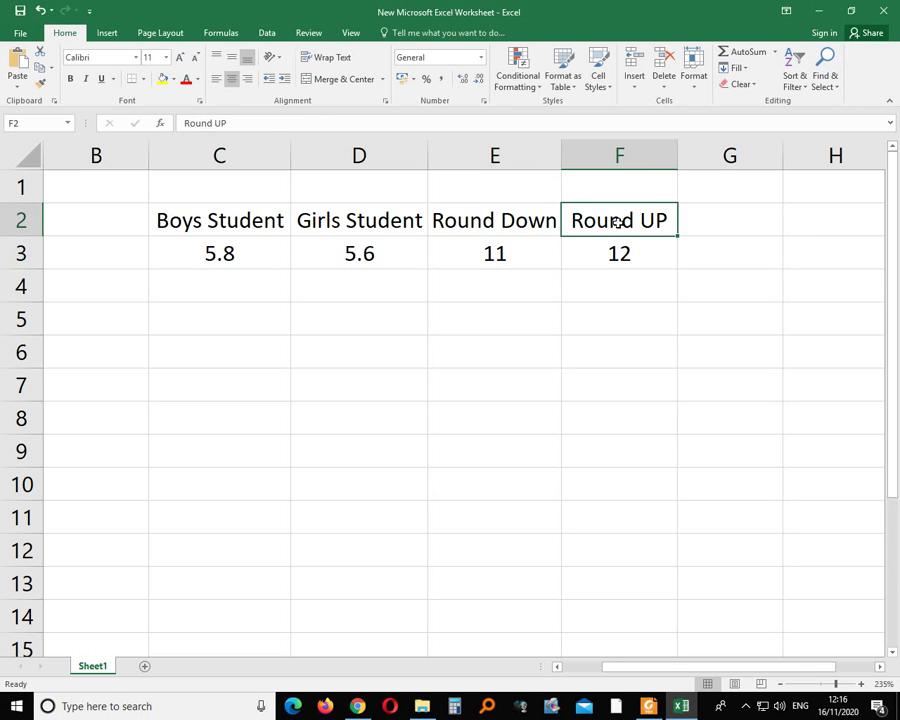
{"action": "left_click", "coordinate": [531, 221]}
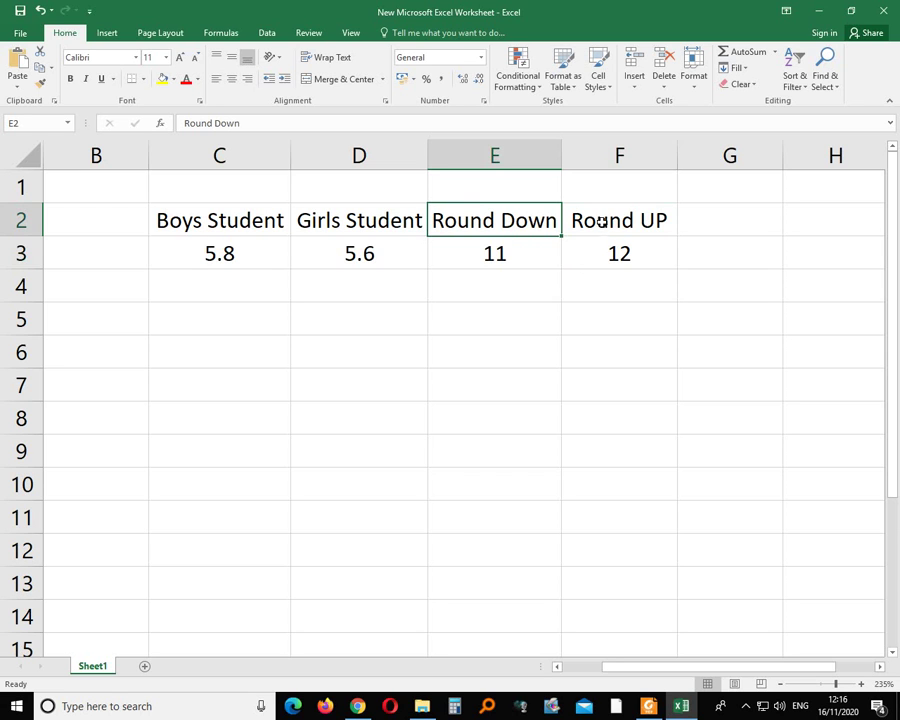
- Inspect the rounding formulas in E3 and F3, expanding the ROUNDDOWN formula in E3 to read its arguments
{"action": "left_click", "coordinate": [498, 256]}
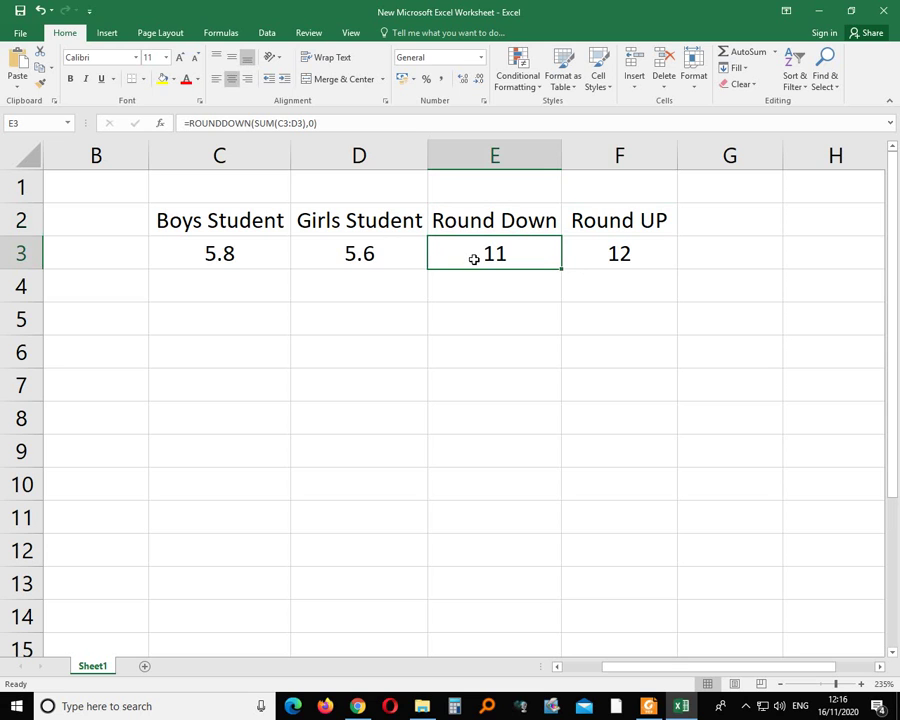
{"action": "left_click", "coordinate": [639, 255]}
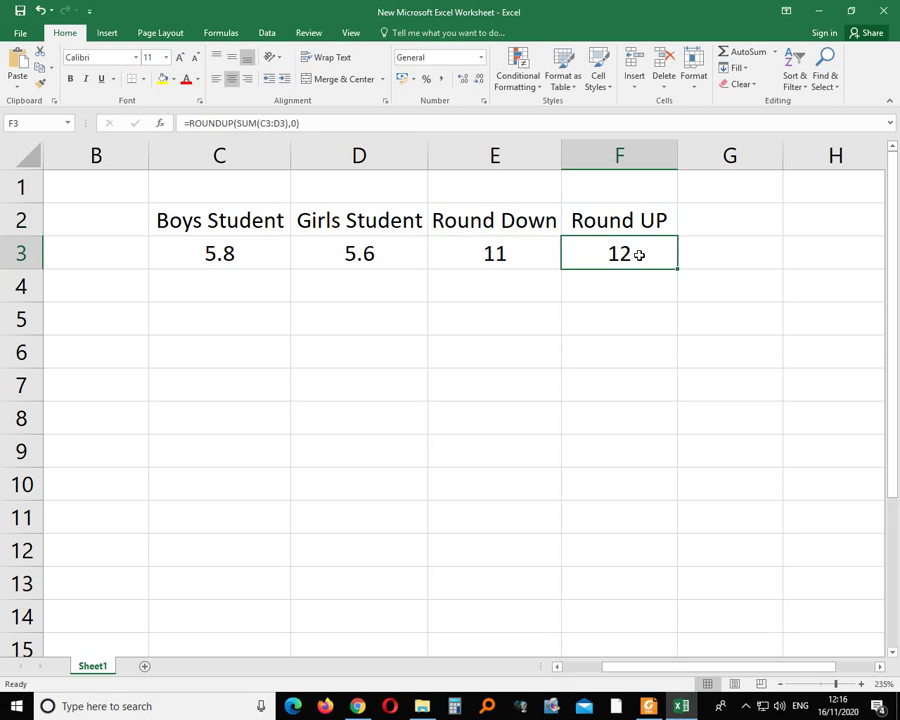
{"action": "left_click", "coordinate": [515, 251]}
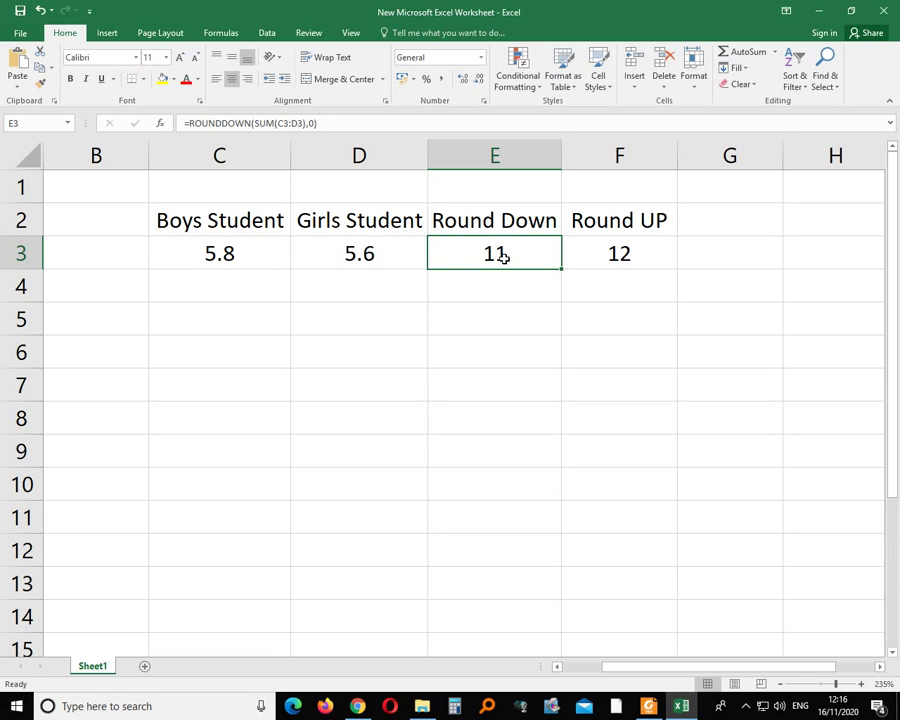
{"action": "double_click", "coordinate": [493, 253]}
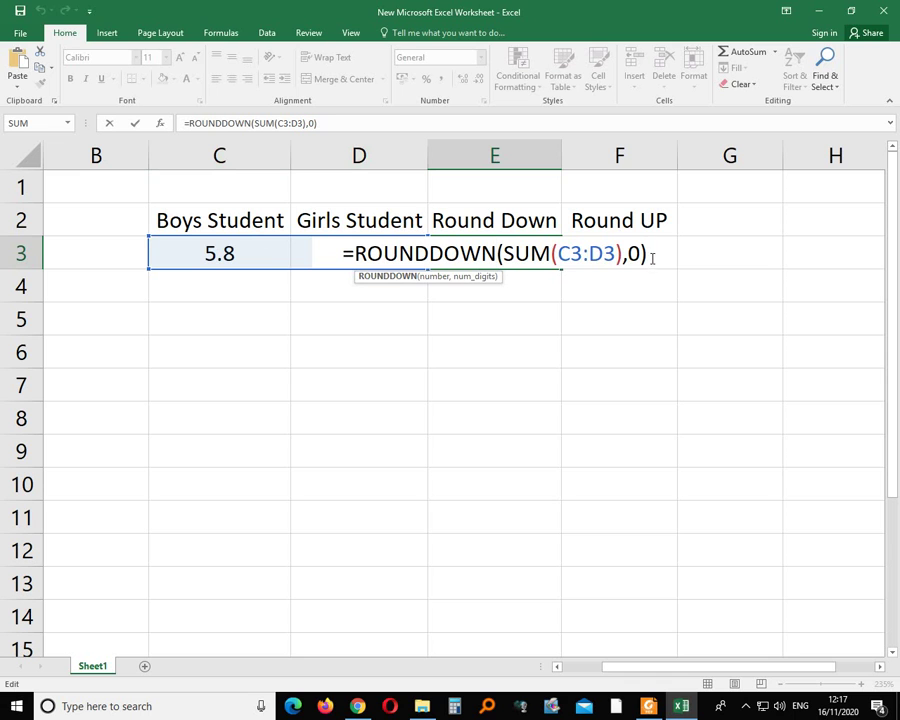
{"action": "key", "text": "Return"}
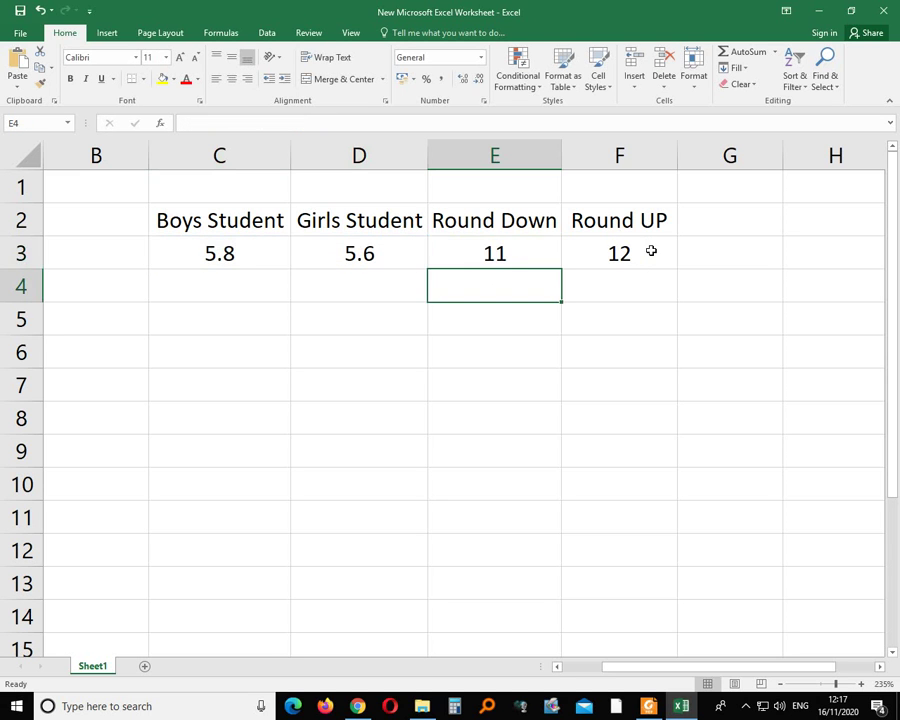
- Compare the rounding formulas in E3 and F3 with the student values in C3:D3 that they sum
{"action": "left_click", "coordinate": [490, 254]}
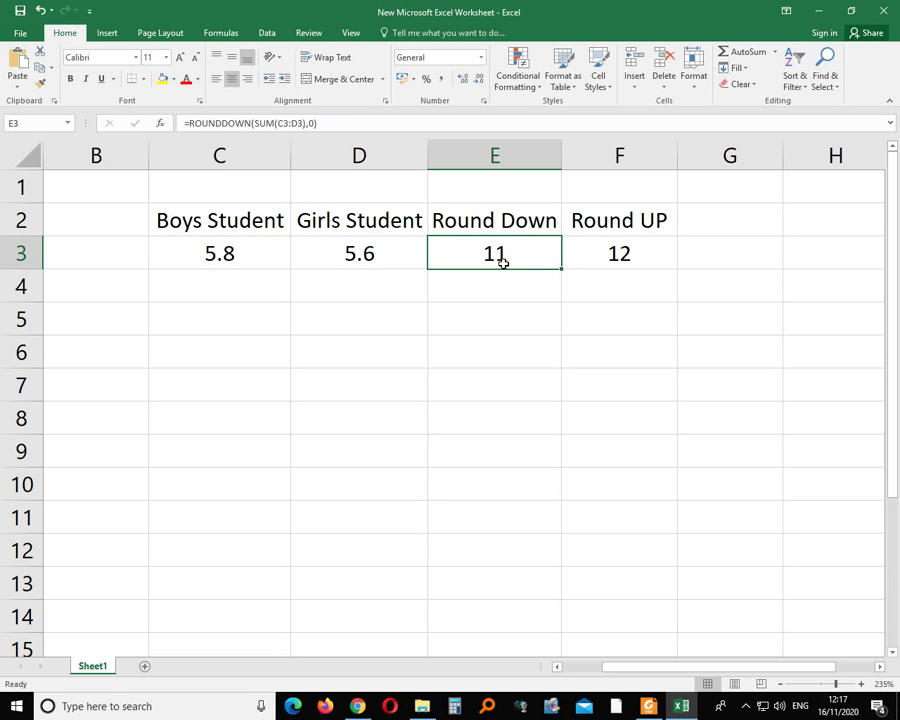
{"action": "left_click", "coordinate": [600, 253]}
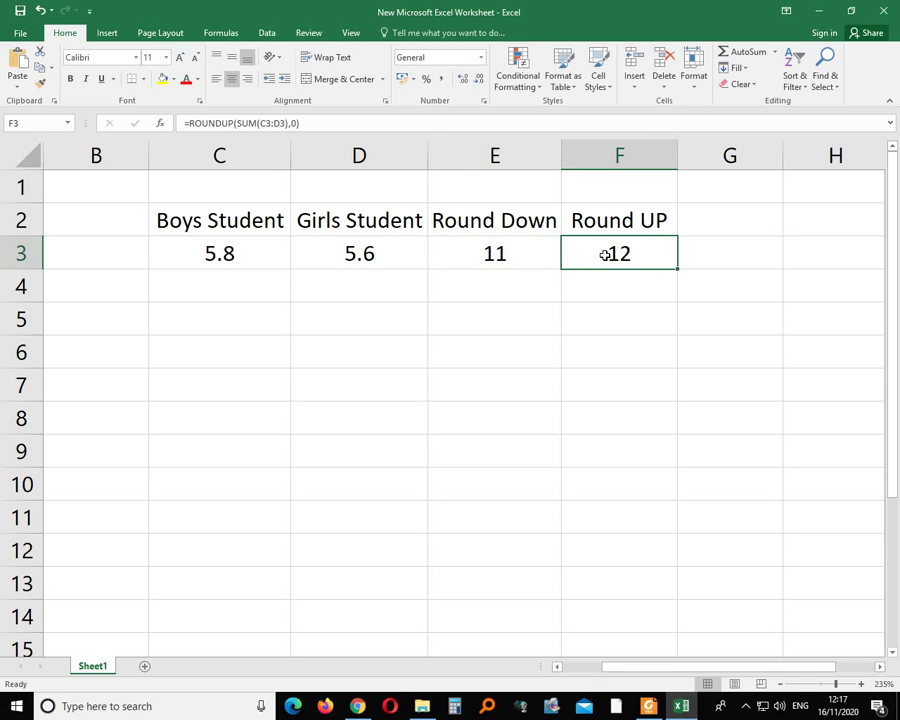
{"action": "left_click_drag", "start_coordinate": [217, 260], "coordinate": [364, 254]}
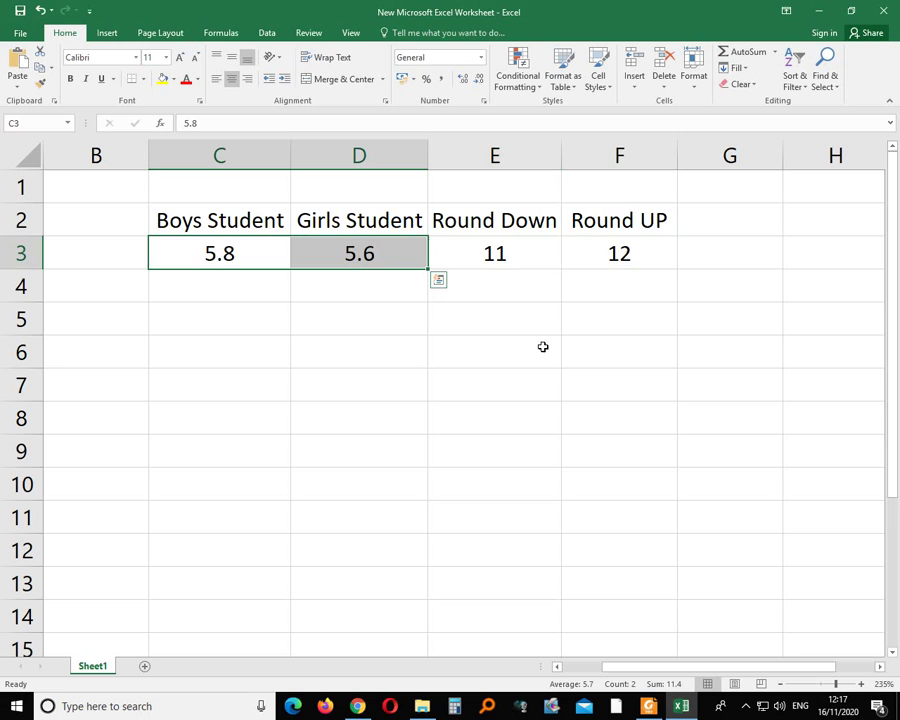
{"action": "left_click", "coordinate": [607, 223]}
{"action": "left_click", "coordinate": [624, 252]}
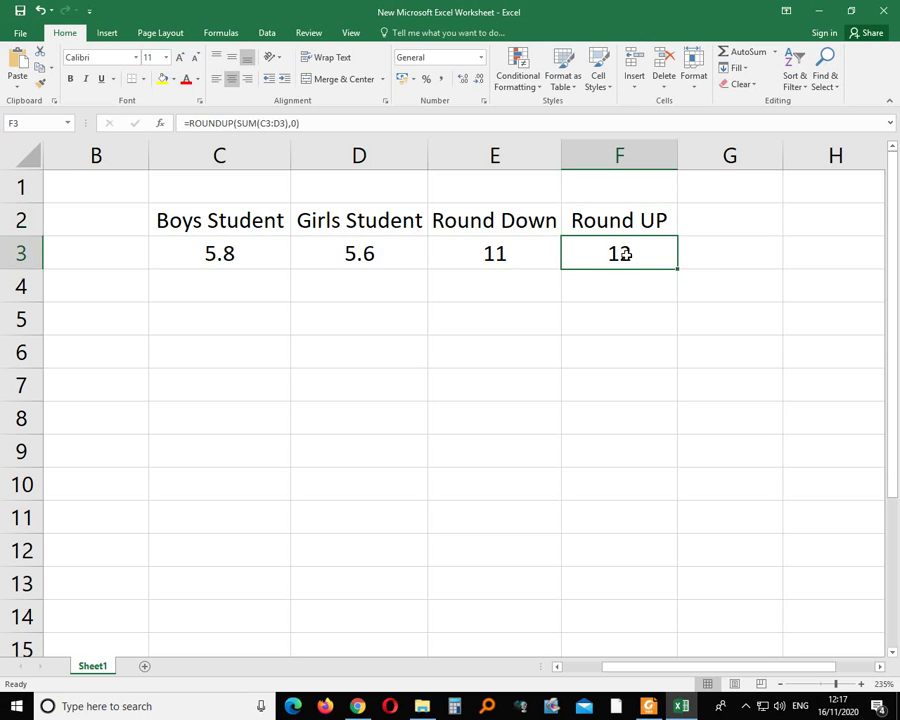
- Expand the ROUNDUP formula in F3 and read its function name, the summed range C3:D3 and the closing argument
{"action": "double_click", "coordinate": [624, 253]}
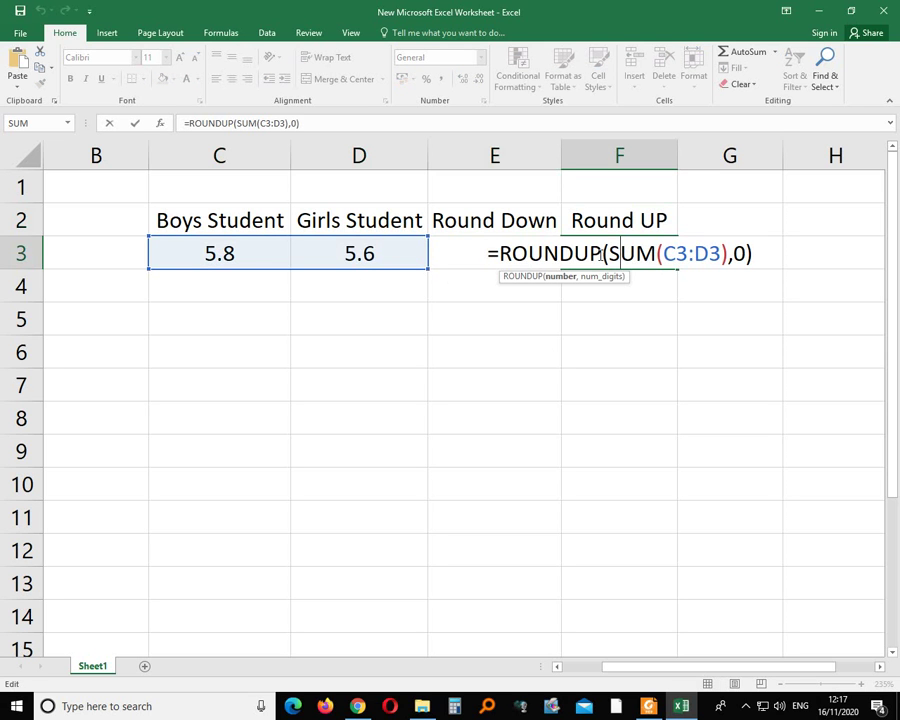
{"action": "left_click_drag", "start_coordinate": [601, 253], "coordinate": [499, 253]}
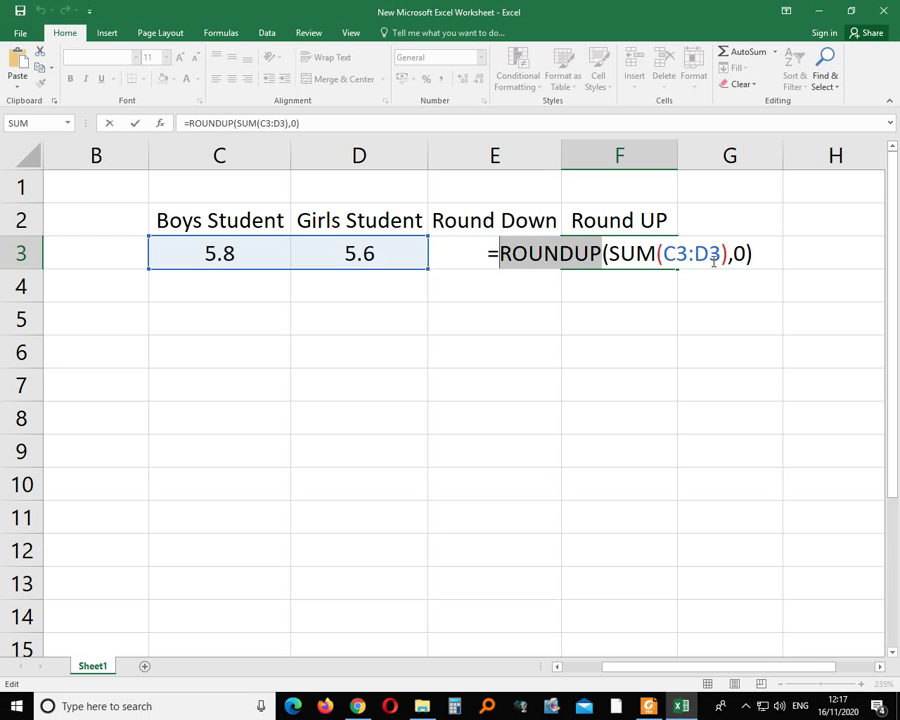
{"action": "left_click", "coordinate": [676, 254]}
{"action": "left_click_drag", "start_coordinate": [676, 254], "coordinate": [721, 254]}
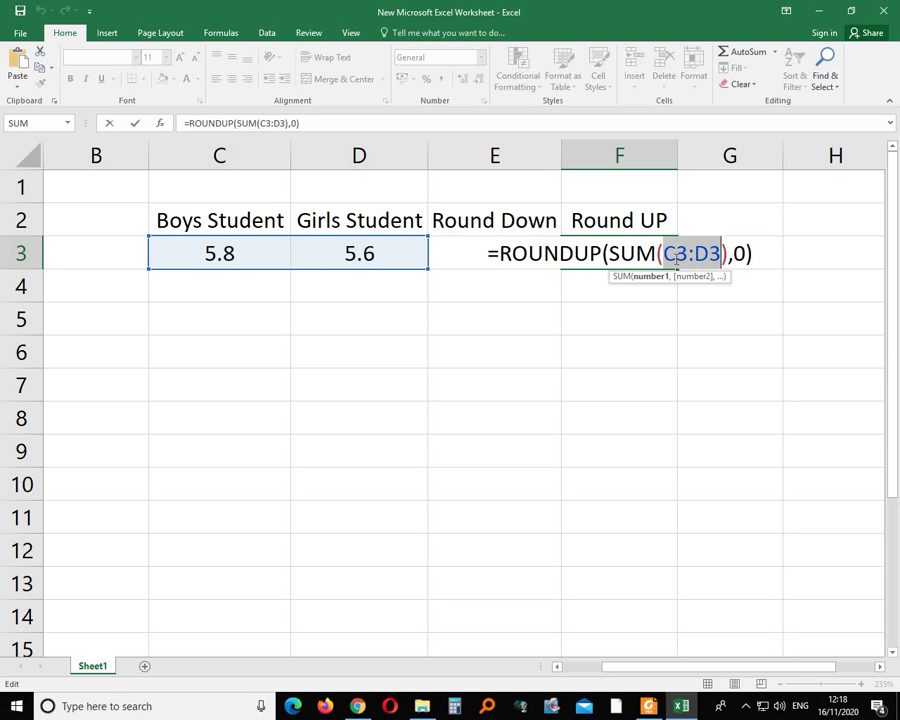
{"action": "left_click", "coordinate": [756, 256]}
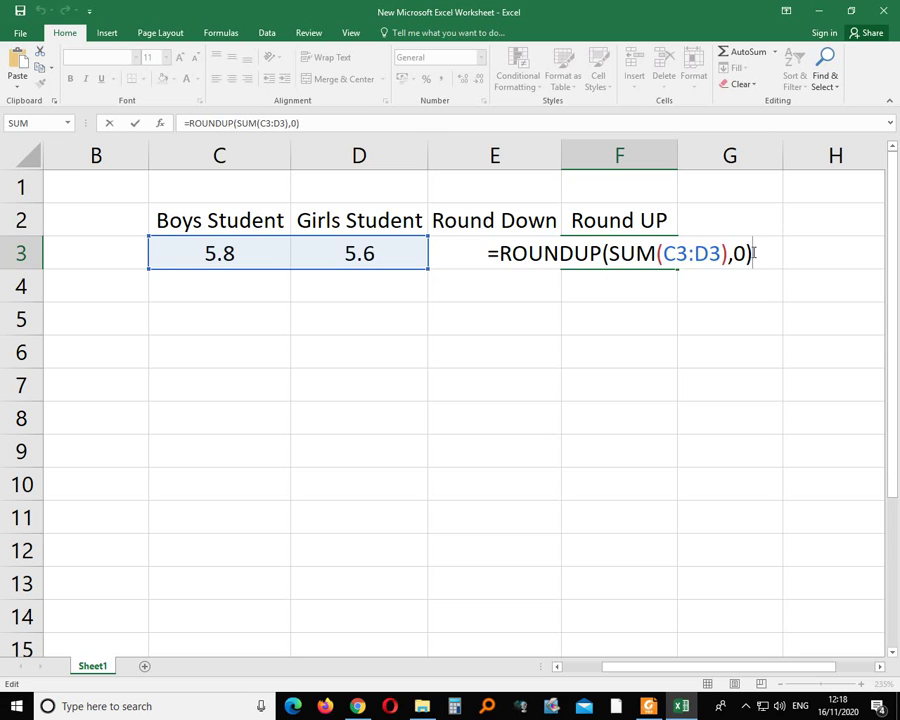
{"action": "key", "text": "Return"}
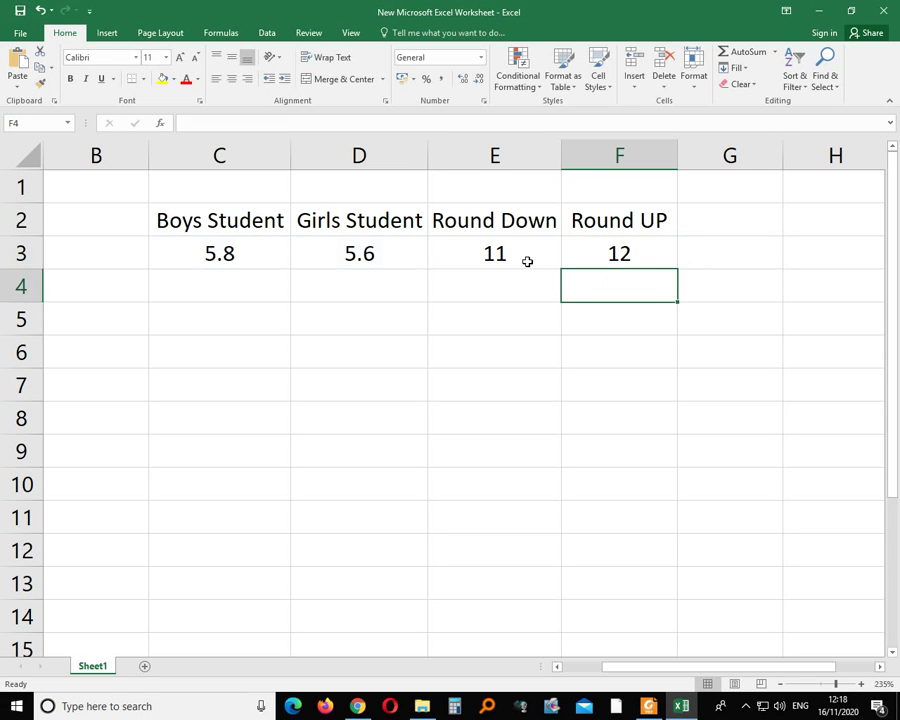
- Check the Boys Student and Girls Student values in C3 and D3 against the Round Down cell E3
{"action": "left_click", "coordinate": [257, 256]}
{"action": "left_click", "coordinate": [307, 250]}
{"action": "left_click", "coordinate": [247, 253]}
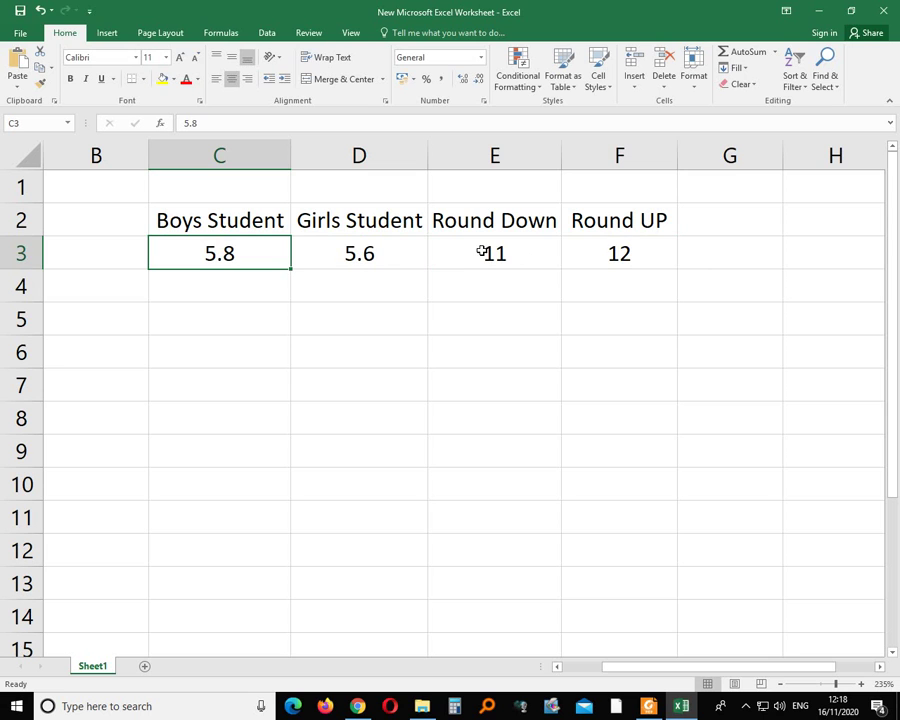
{"action": "left_click", "coordinate": [514, 245]}
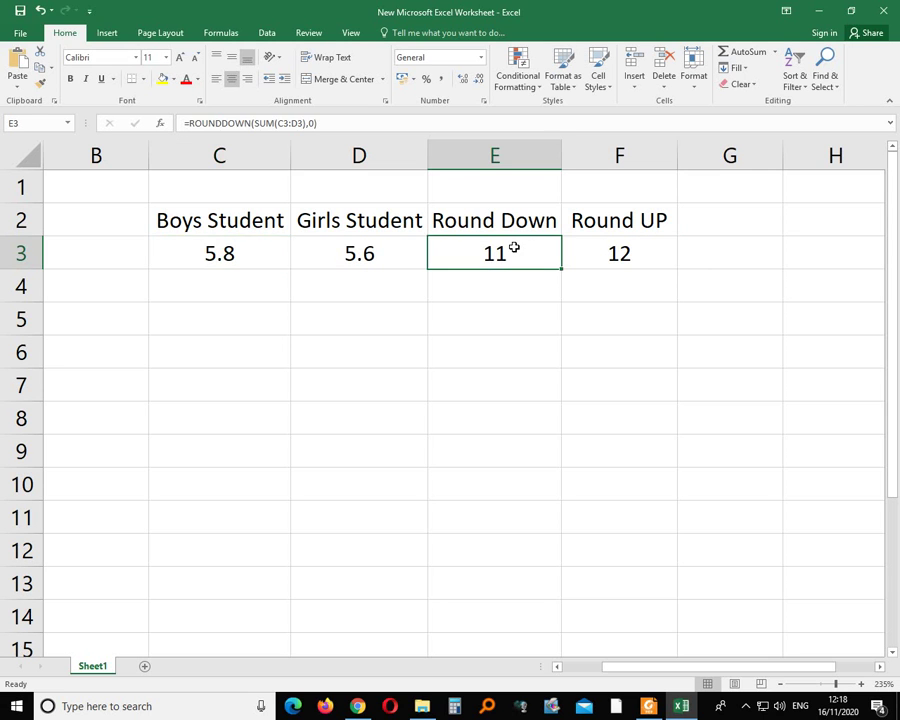
{"action": "left_click", "coordinate": [352, 251]}
{"action": "left_click", "coordinate": [236, 254]}
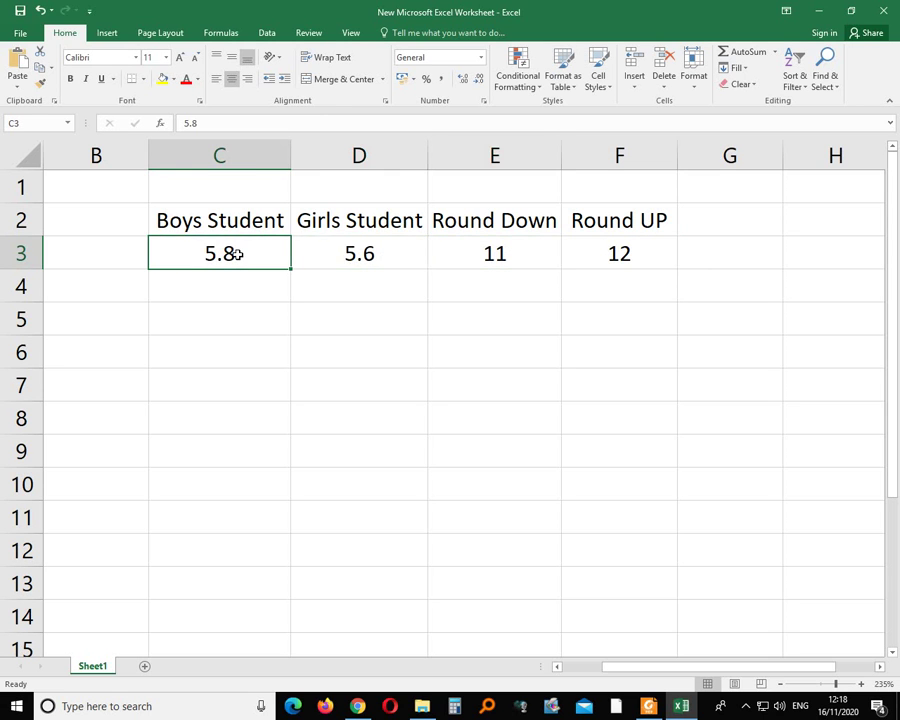
- Set the Boys Student value in C3 to 5.9 and the Girls Student value in D3 to 5.3, and check E3
{"action": "double_click", "coordinate": [244, 255]}
{"action": "key", "text": "BackSpace"}
{"action": "type", "text": "9"}
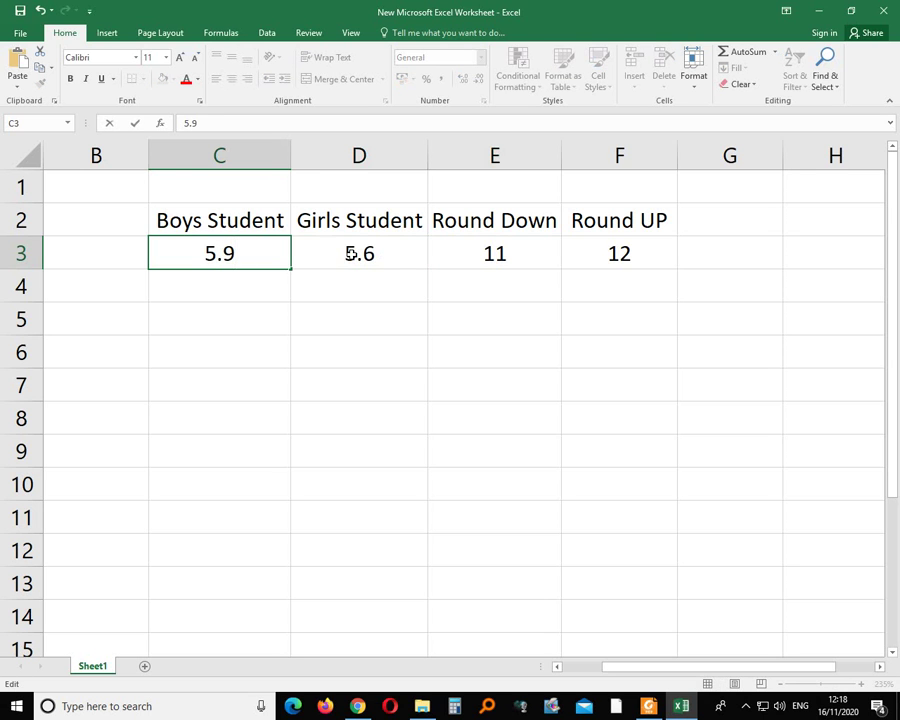
{"action": "left_click", "coordinate": [352, 252]}
{"action": "double_click", "coordinate": [374, 253]}
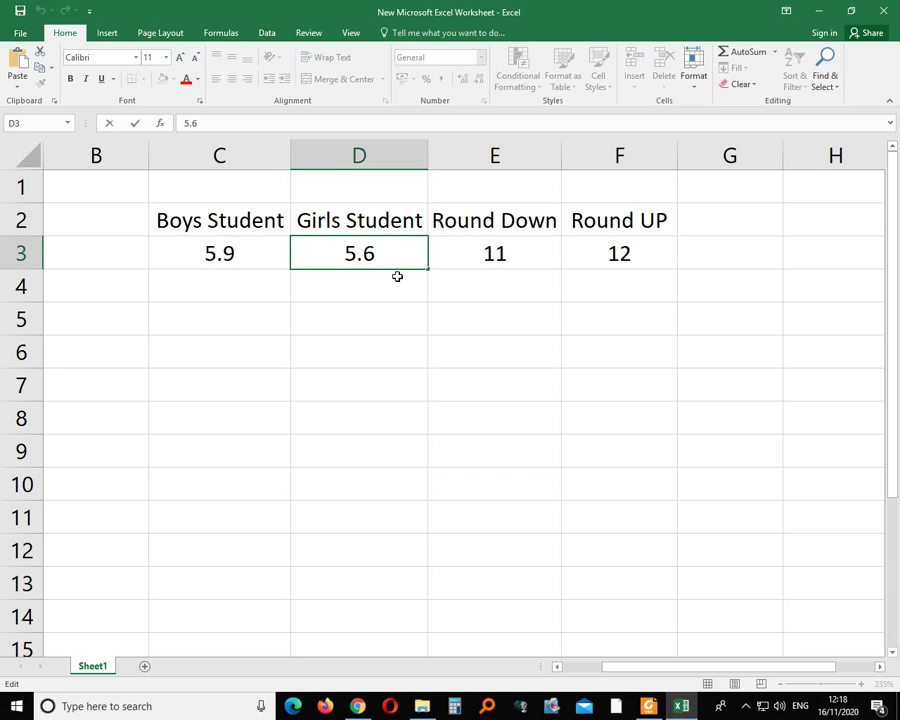
{"action": "key", "text": "BackSpace"}
{"action": "type", "text": "3"}
{"action": "key", "text": "Return"}
{"action": "left_click", "coordinate": [484, 259]}
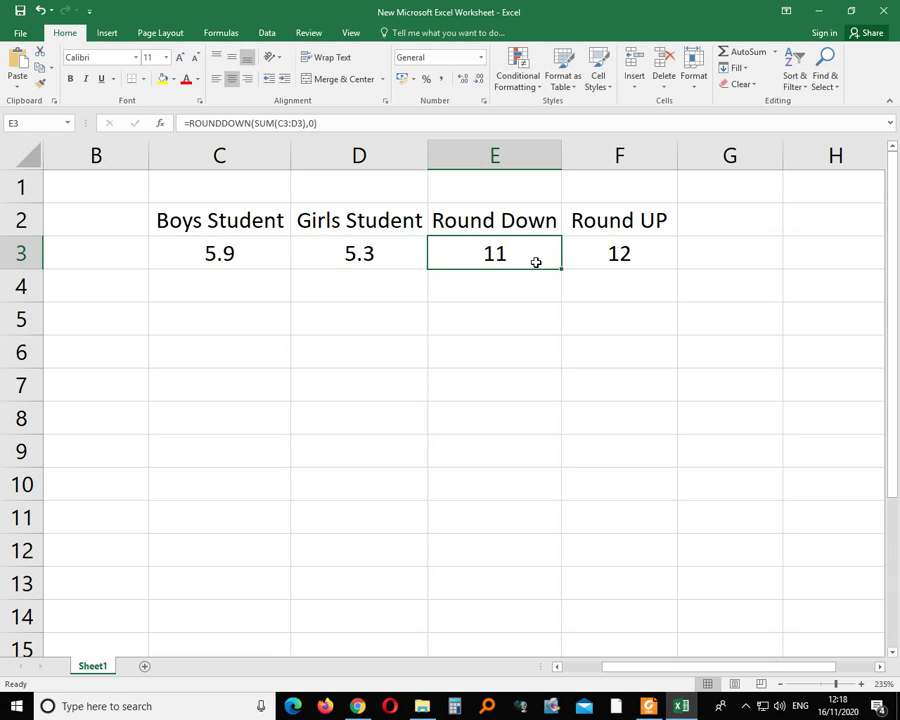
- Set the Boys Student value in C3 to 7.9 and the Girls Student value in D3 to 6.3
{"action": "double_click", "coordinate": [218, 257]}
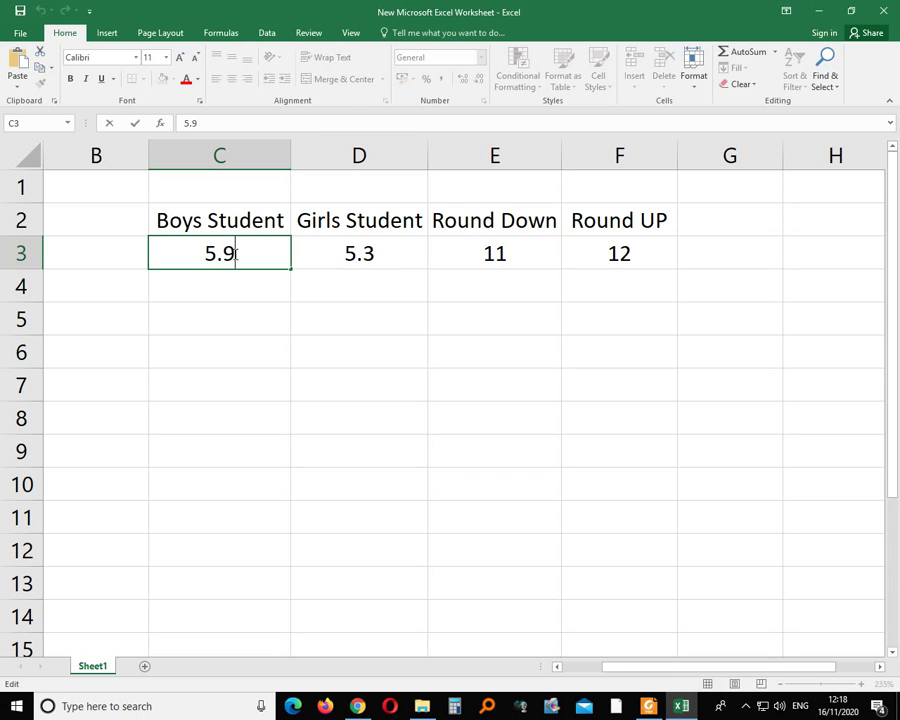
{"action": "key", "text": "BackSpace"}
{"action": "type", "text": "7"}
{"action": "left_click", "coordinate": [257, 278]}
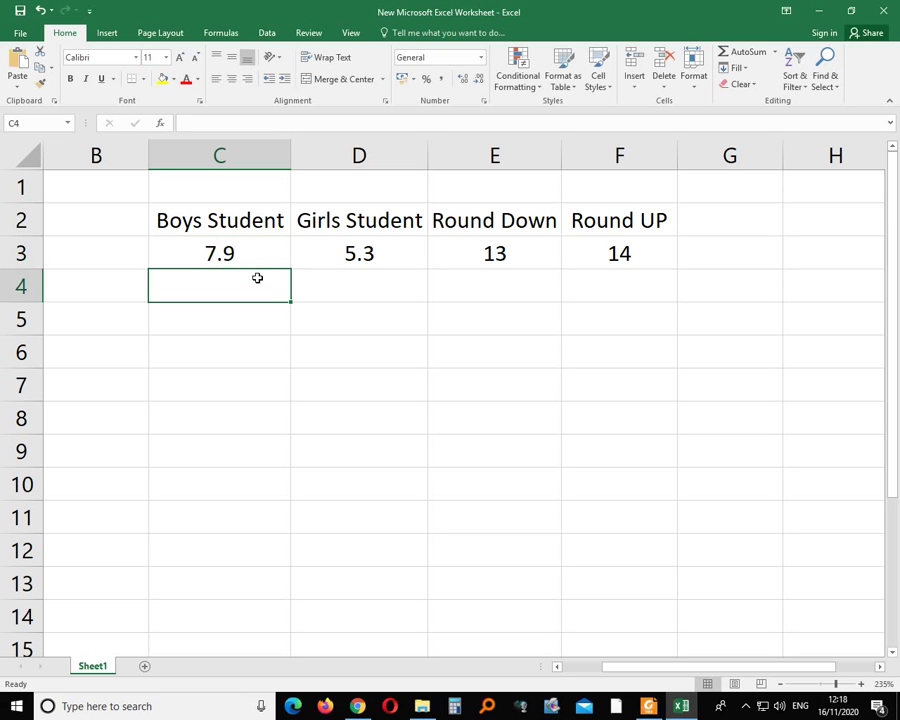
{"action": "double_click", "coordinate": [352, 253]}
{"action": "key", "text": "BackSpace"}
{"action": "type", "text": "6"}
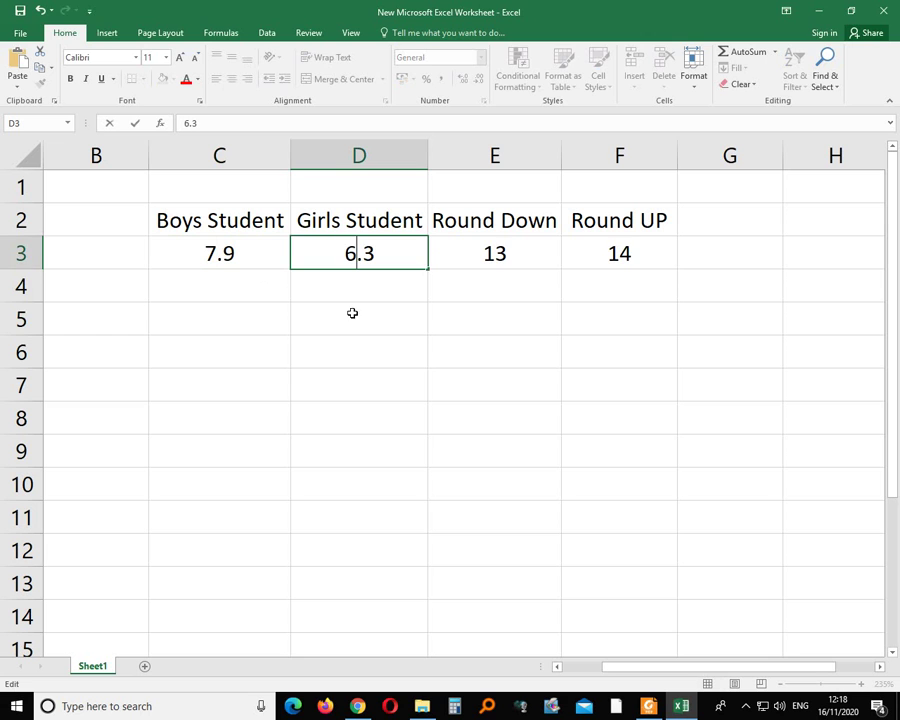
{"action": "key", "text": "Return"}
{"action": "left_click", "coordinate": [364, 311]}
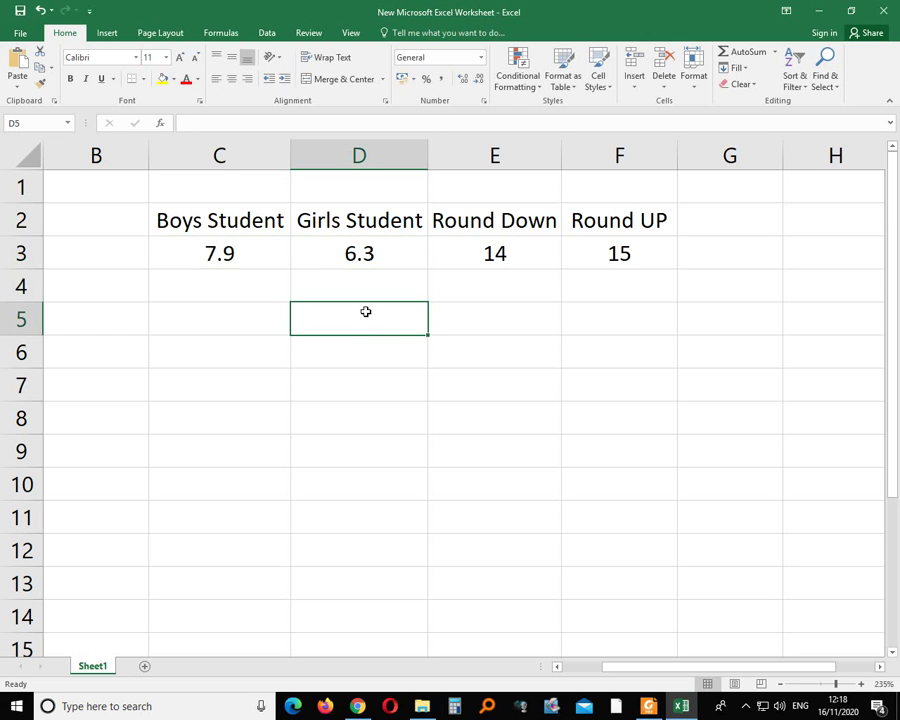
- Examine the sum of the new values in C3:D3 and compare it with the Round Down and Round UP results in E3 and F3
{"action": "left_click", "coordinate": [240, 263]}
{"action": "left_click", "coordinate": [342, 256]}
{"action": "left_click", "coordinate": [255, 259]}
{"action": "left_click_drag", "start_coordinate": [330, 257], "coordinate": [273, 255]}
{"action": "left_click", "coordinate": [476, 257]}
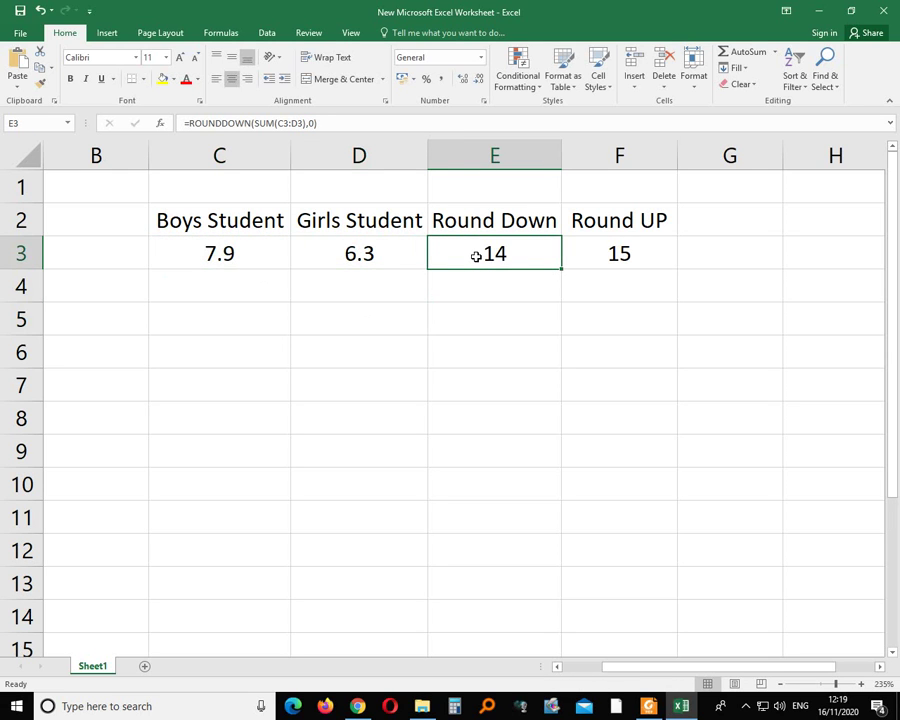
{"action": "left_click_drag", "start_coordinate": [282, 255], "coordinate": [345, 262]}
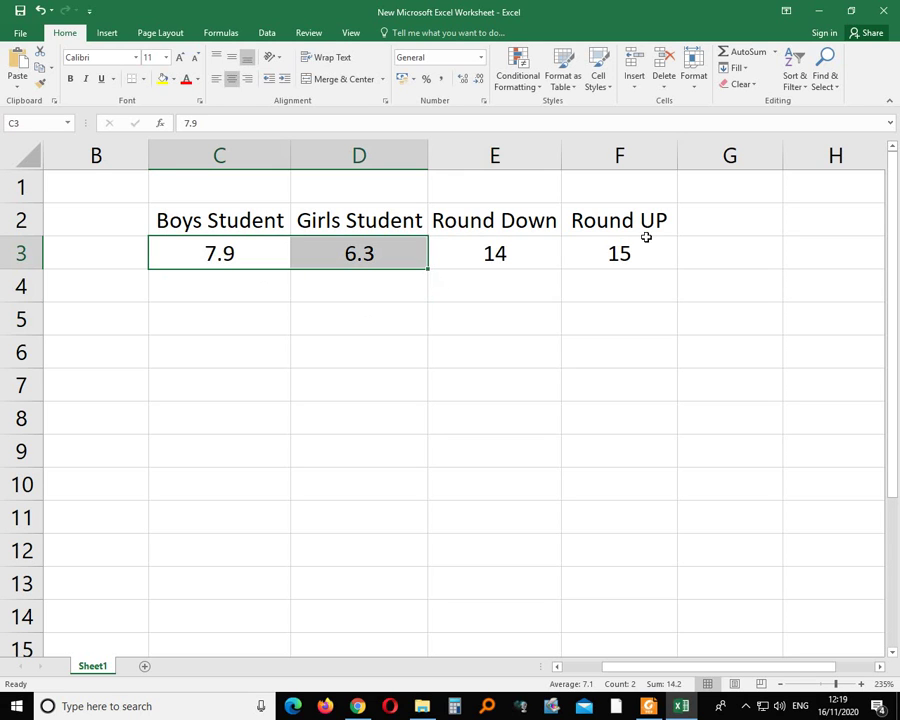
{"action": "left_click", "coordinate": [642, 256]}
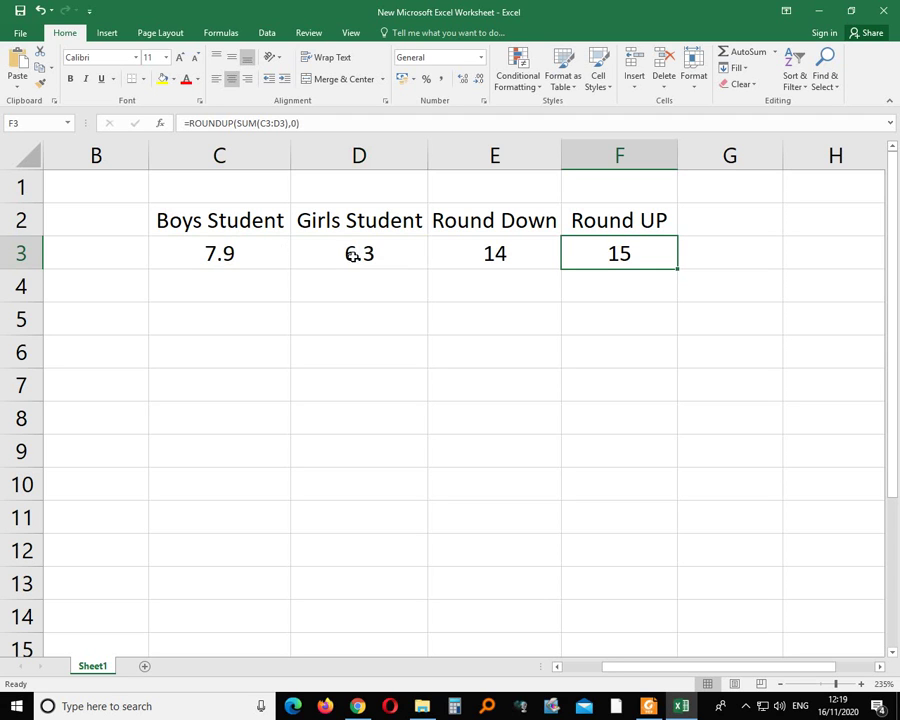
{"action": "left_click", "coordinate": [226, 256]}
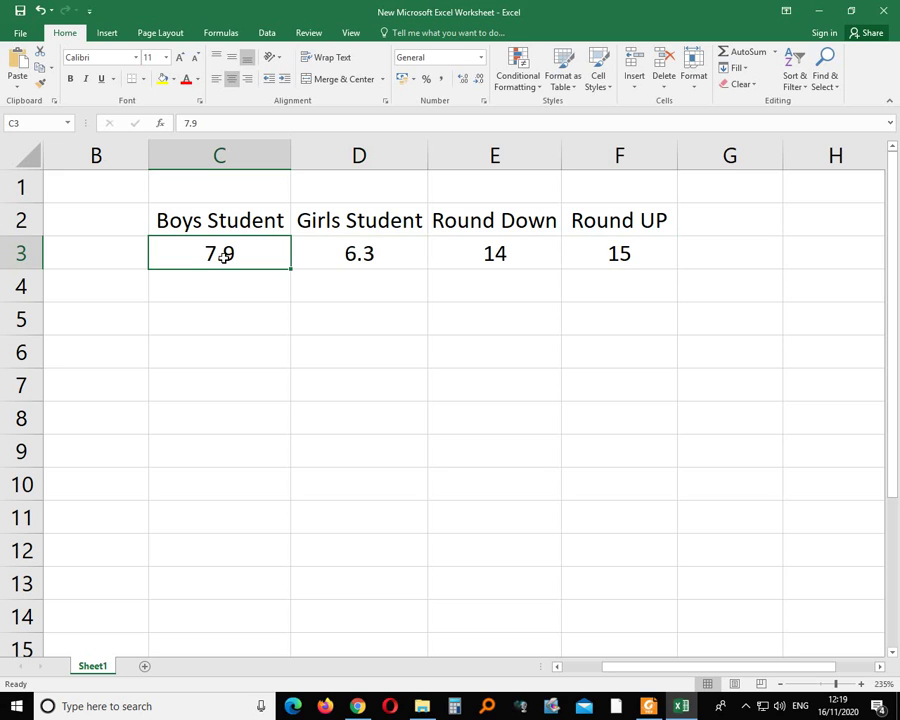
{"action": "left_click", "coordinate": [371, 256]}
{"action": "left_click_drag", "start_coordinate": [251, 251], "coordinate": [381, 255]}
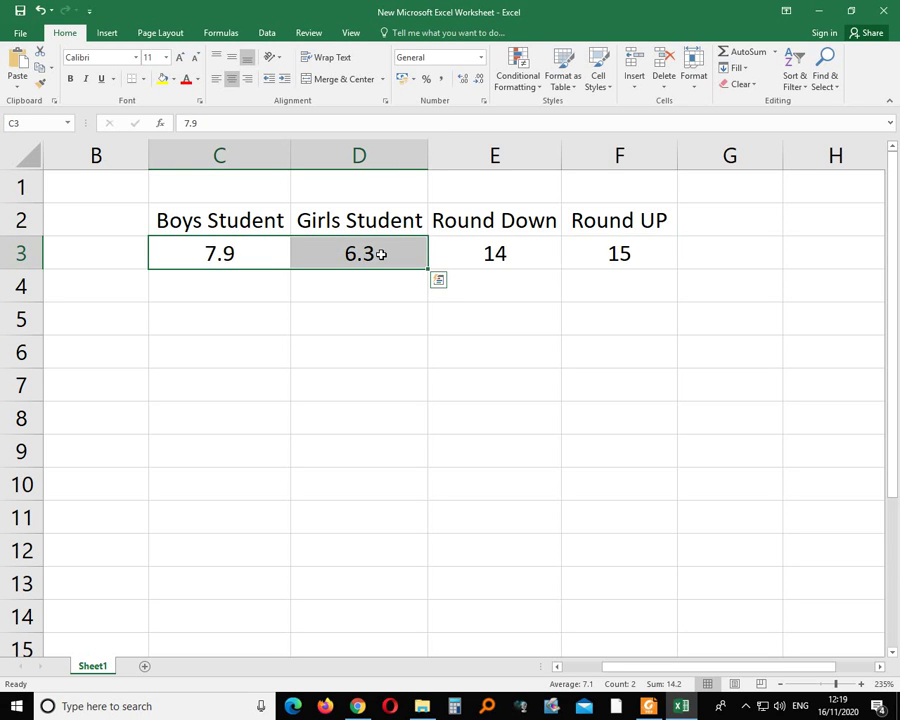
{"action": "left_click", "coordinate": [505, 257]}
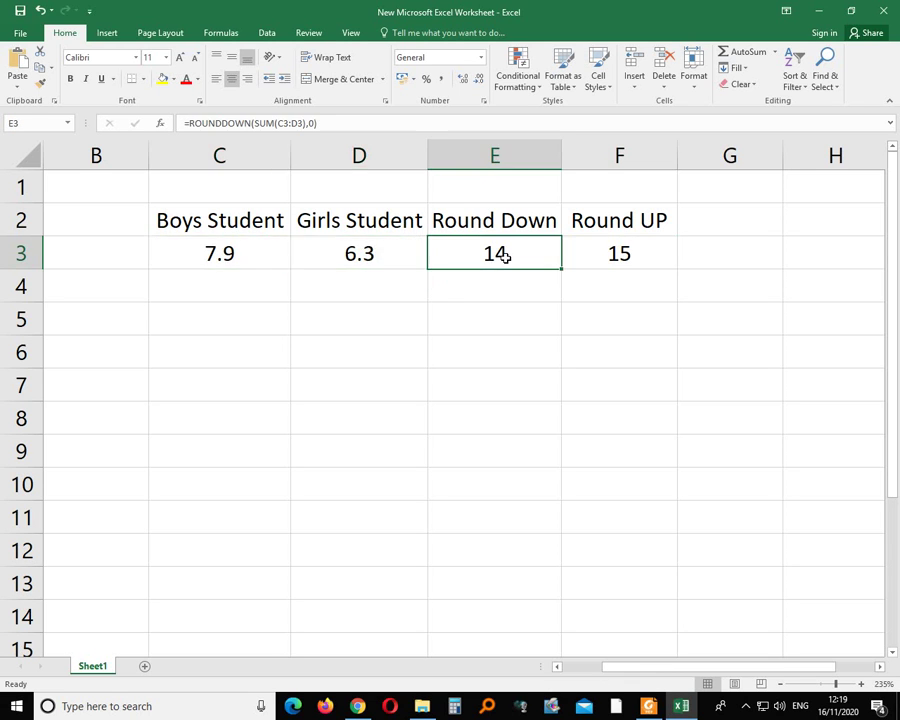
{"action": "left_click", "coordinate": [619, 256]}
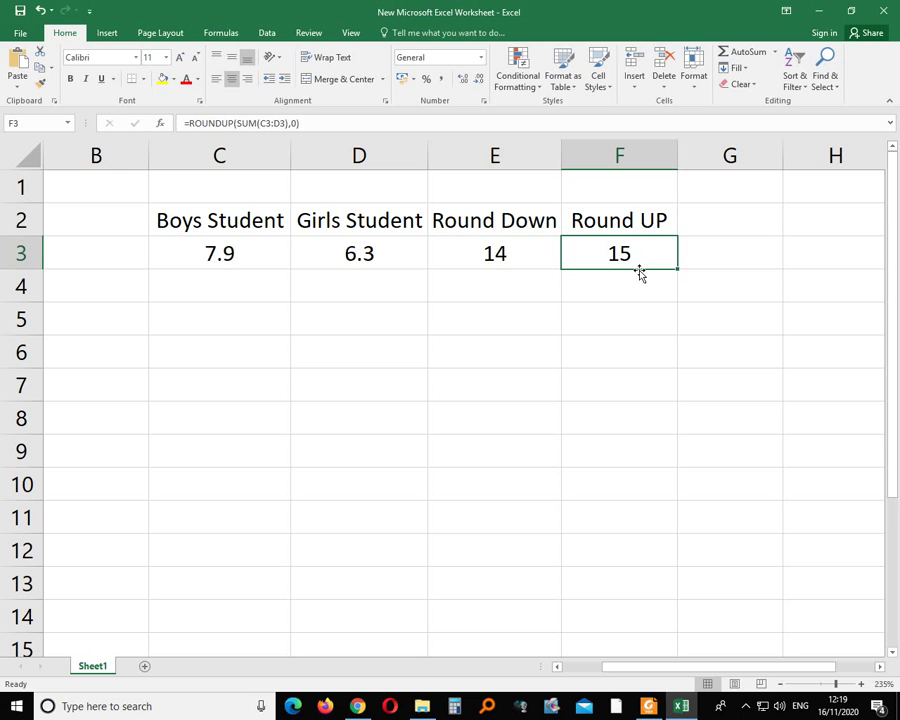
- Switch to the browser and revisit the YouTube channel, Facebook profile and Twitter profile, closing the open Facebook chat
{"action": "left_click", "coordinate": [359, 706]}
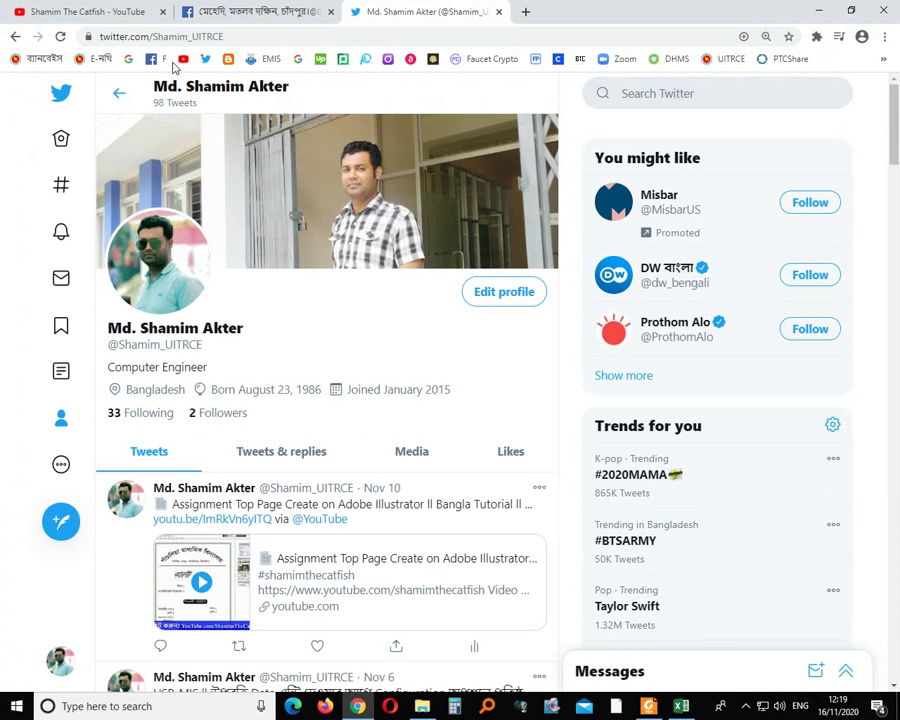
{"action": "left_click", "coordinate": [135, 12]}
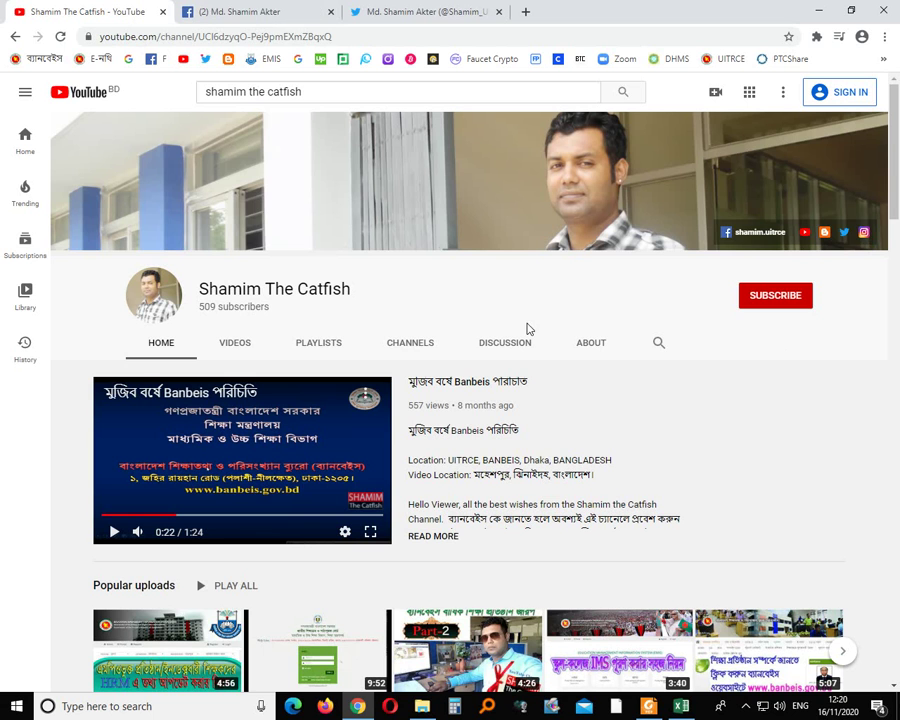
{"action": "left_click", "coordinate": [243, 15]}
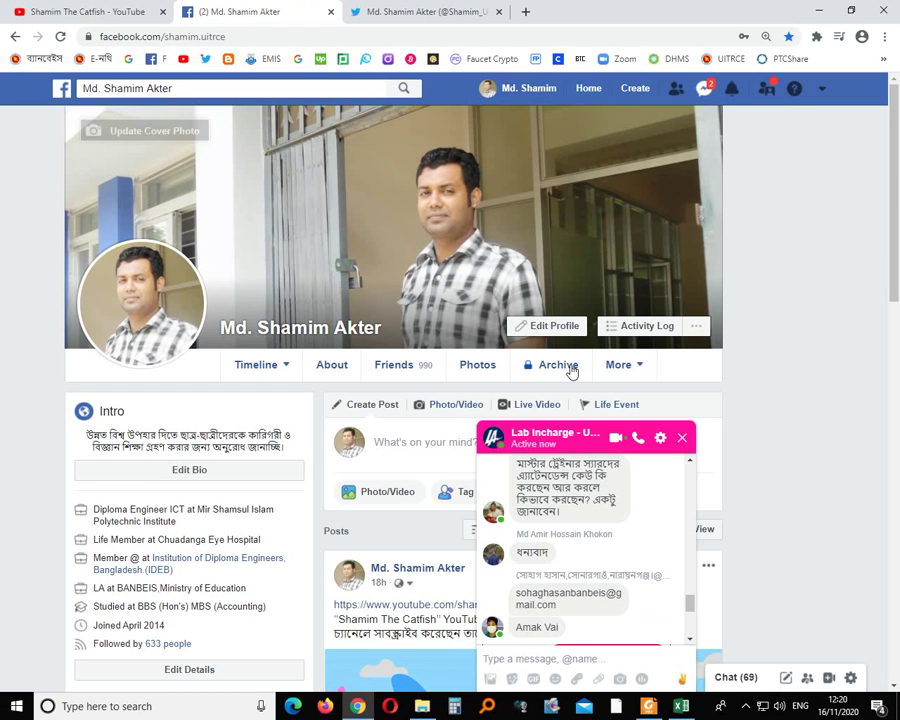
{"action": "left_click", "coordinate": [683, 432]}
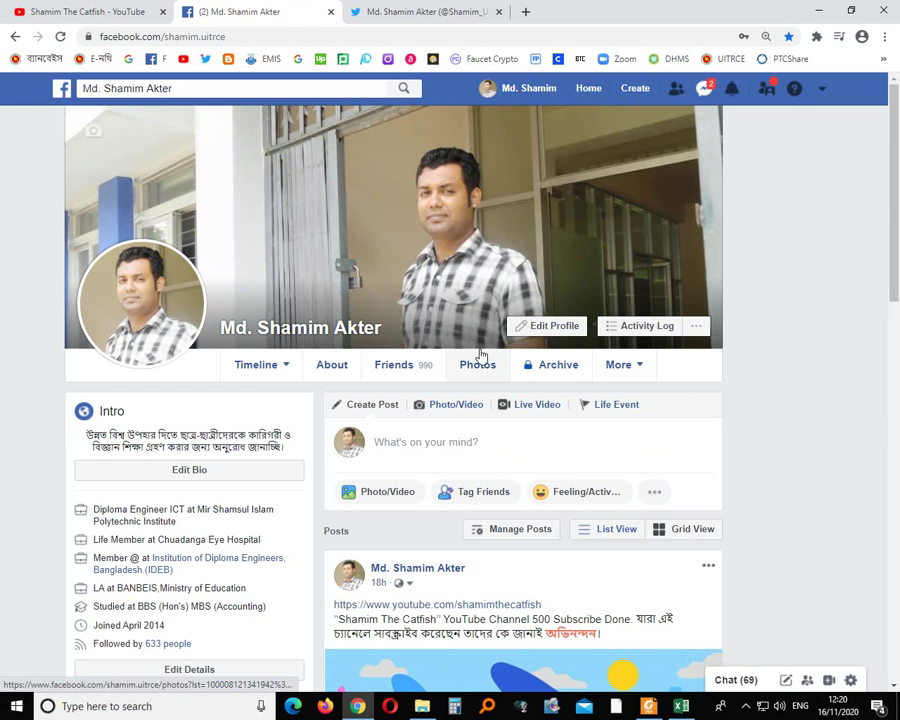
{"action": "left_click", "coordinate": [412, 14]}
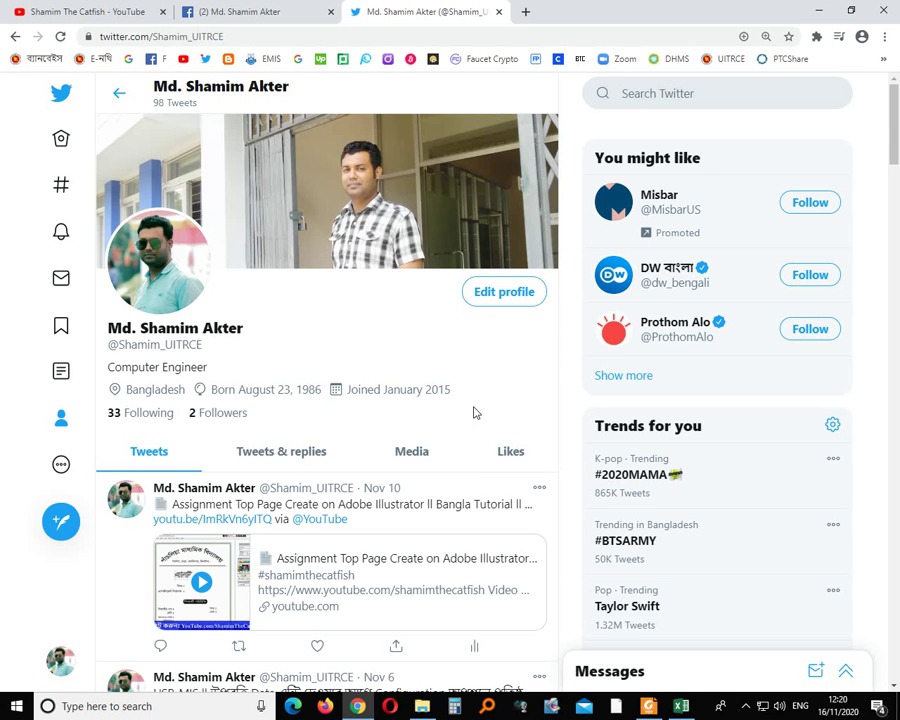
{"action": "left_click", "coordinate": [287, 12]}
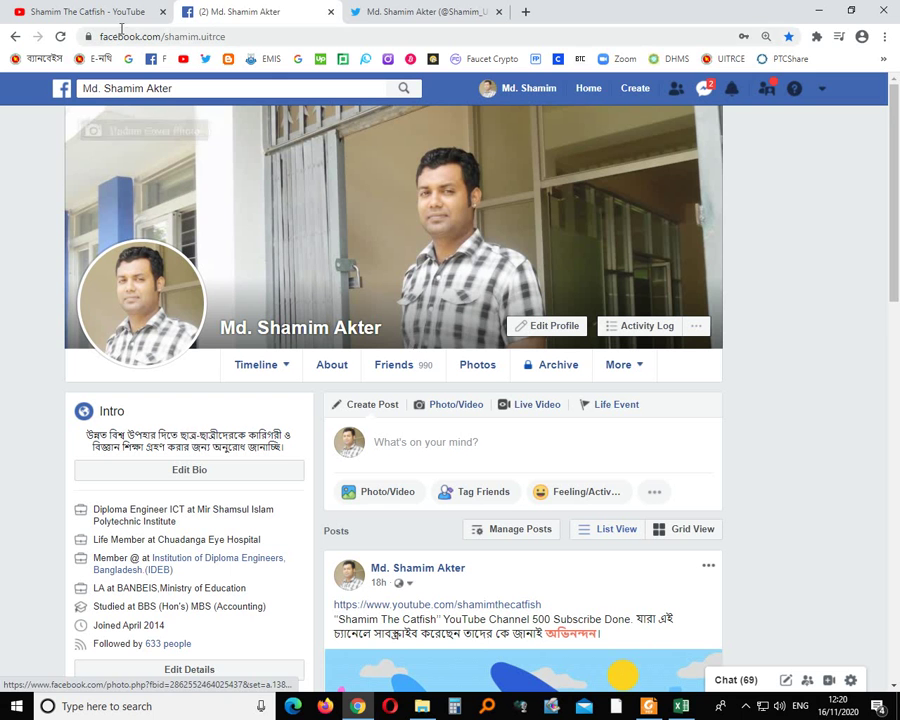
{"action": "left_click", "coordinate": [90, 12]}
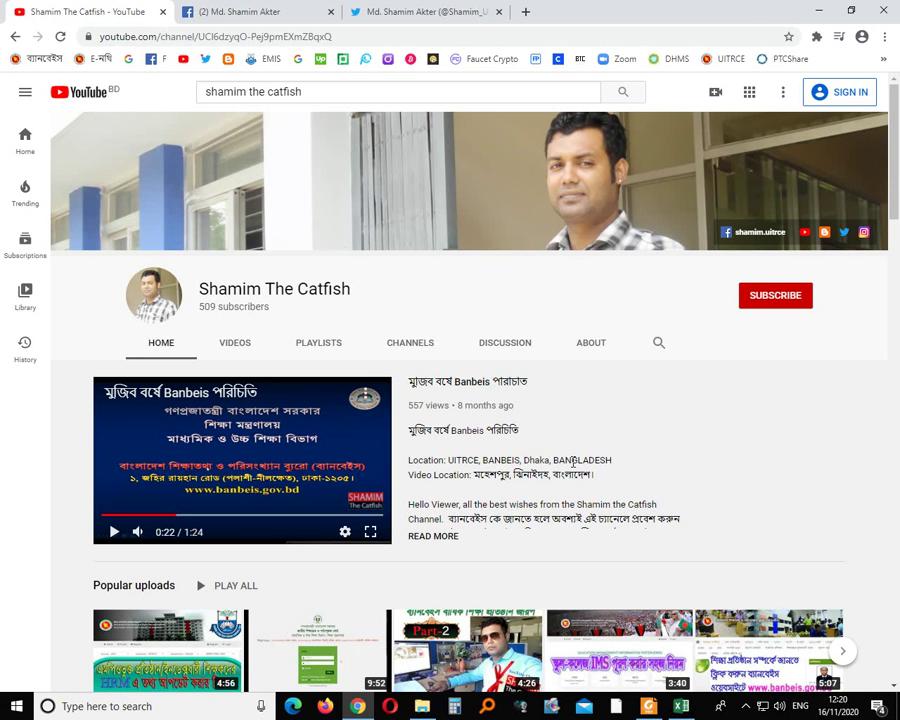